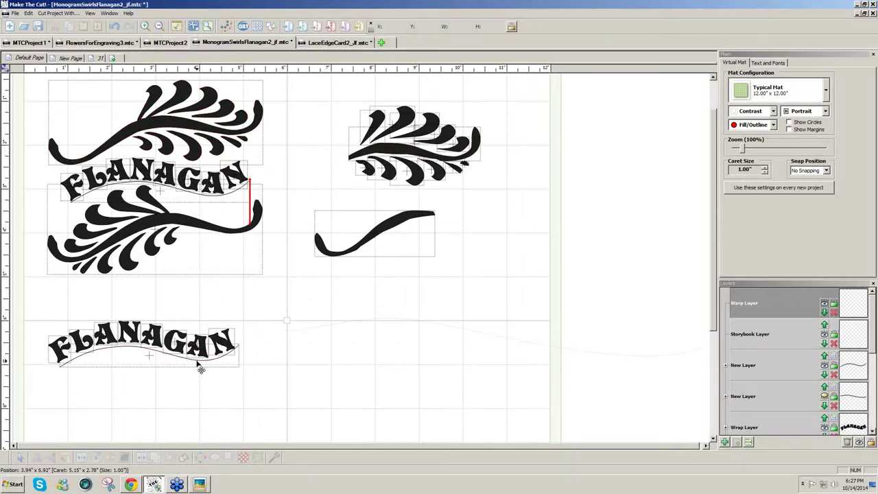
pyautogui.moveTo(197, 364)
pyautogui.mouseDown()
pyautogui.moveTo(197, 391)
pyautogui.moveTo(198, 366)
pyautogui.mouseUp()
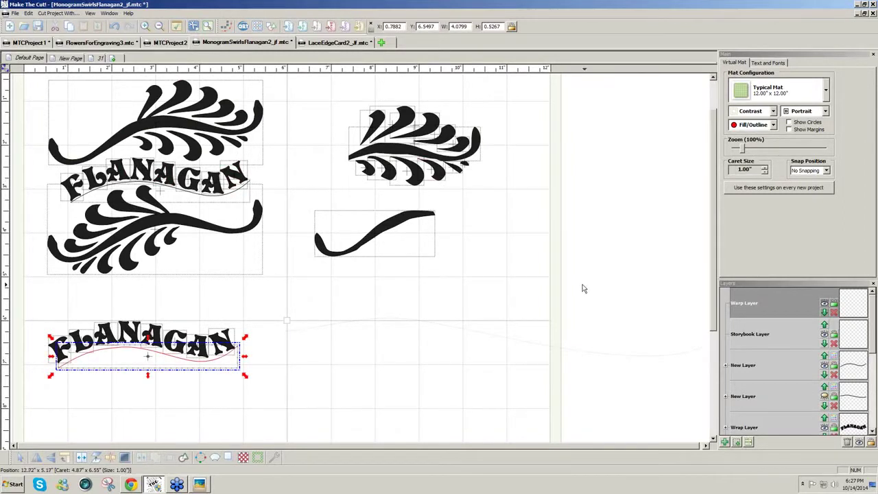
pyautogui.click(516, 284)
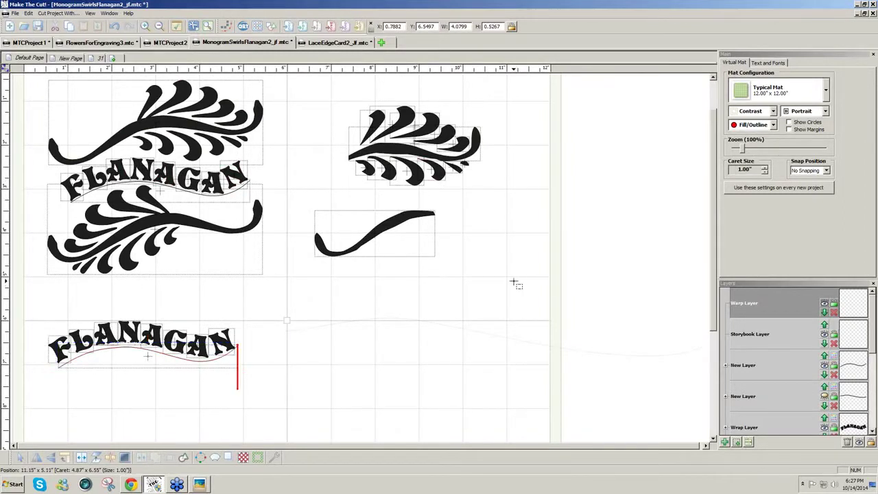
# - Choose the installed ornament font that starts with a cross and leaf glyph, listed between Wingdings 3 and Woodplank
pyautogui.click(771, 63)
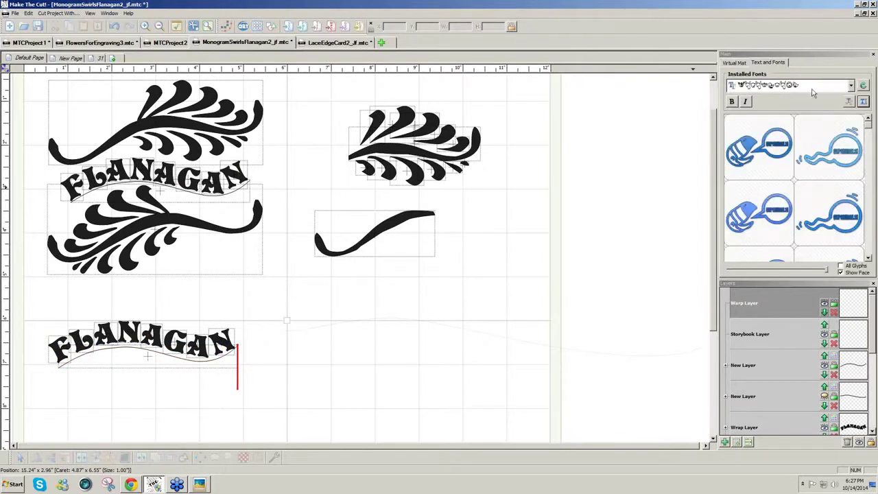
pyautogui.click(851, 87)
pyautogui.press('w')
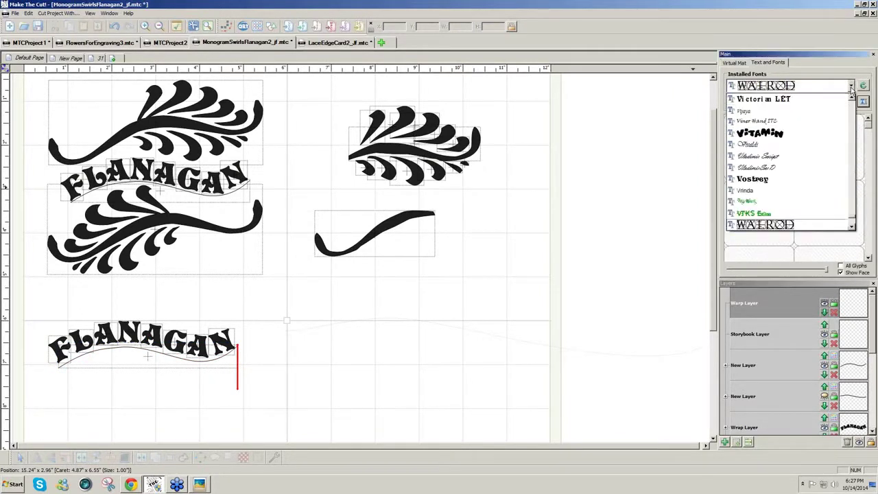
pyautogui.click(851, 228)
pyautogui.click(851, 228)
pyautogui.click(851, 228)
pyautogui.click(851, 228)
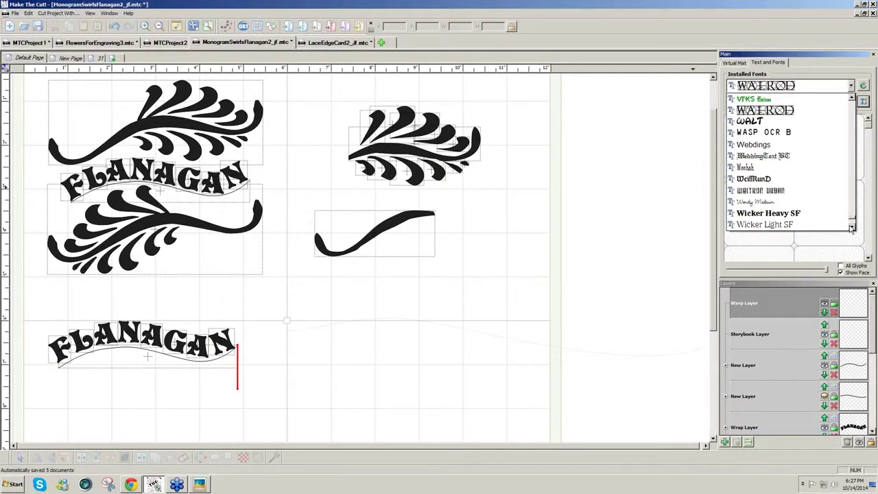
pyautogui.click(851, 228)
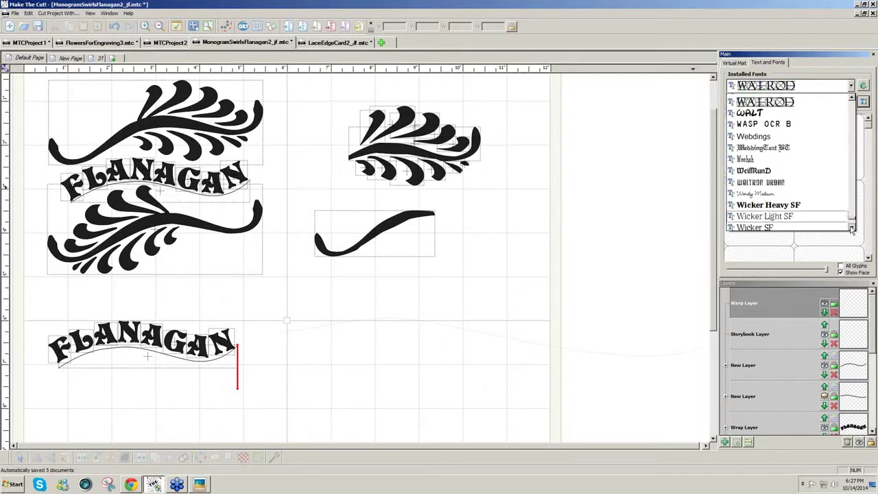
pyautogui.click(851, 228)
pyautogui.click(851, 227)
pyautogui.click(851, 227)
pyautogui.click(851, 227)
pyautogui.click(851, 228)
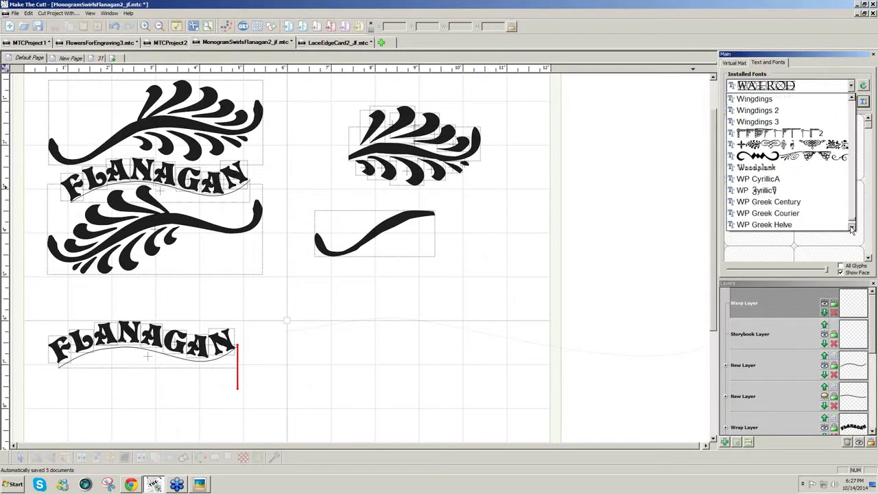
pyautogui.click(850, 228)
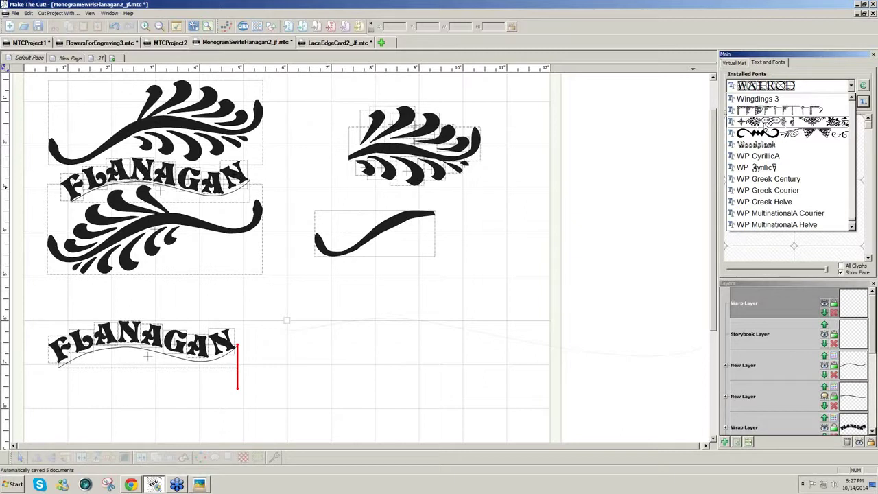
pyautogui.click(767, 122)
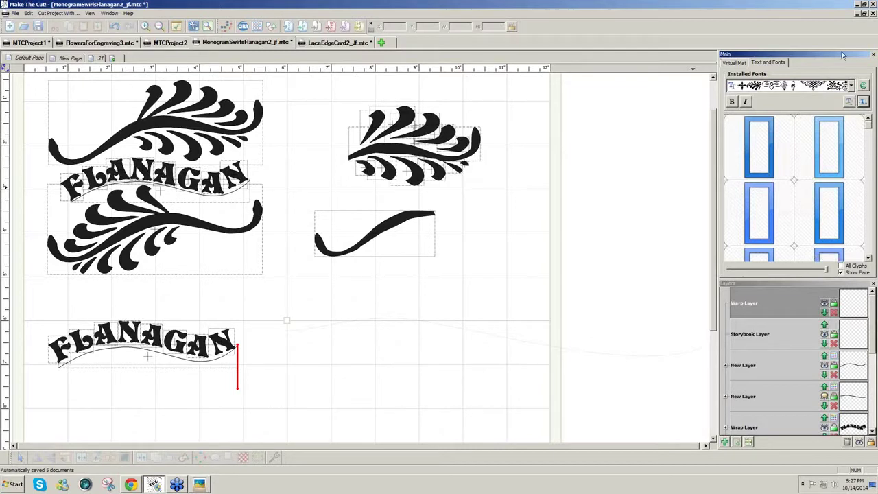
# - Reduce the font glyph preview size so that four glyphs fit in each row
pyautogui.moveTo(831, 53); pyautogui.dragTo(774, 60)
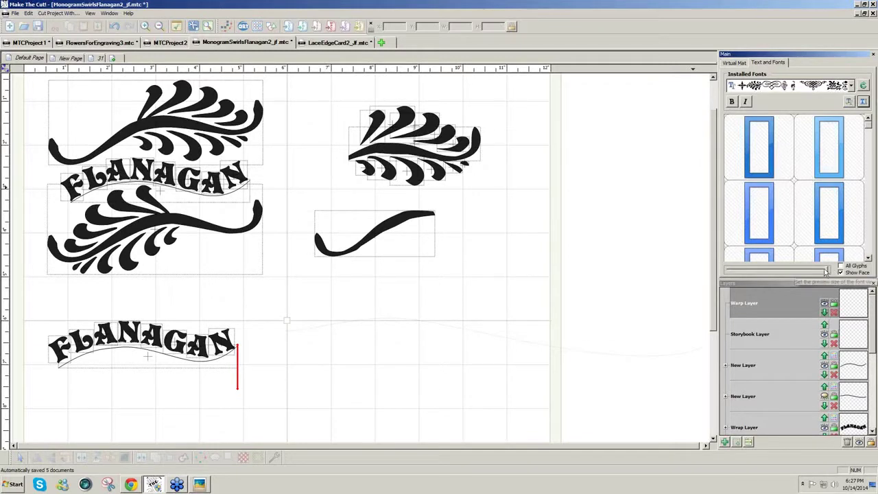
pyautogui.scroll(-2, 825, 272)
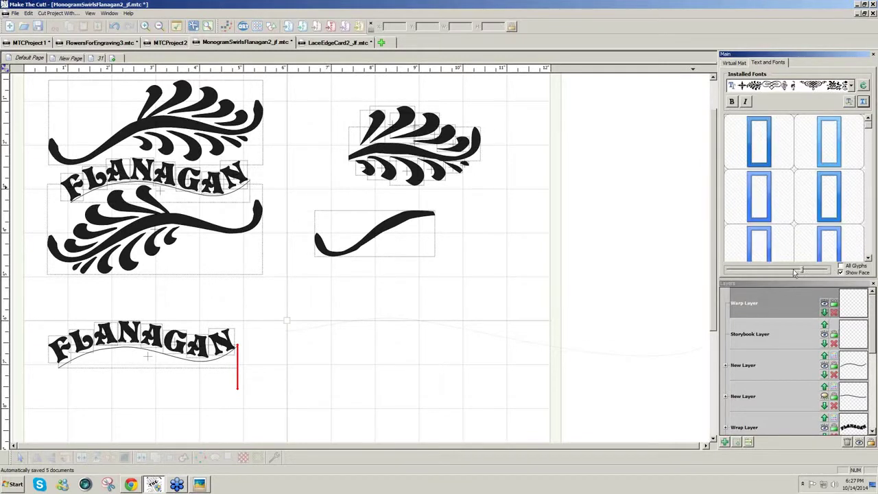
pyautogui.moveTo(802, 272); pyautogui.dragTo(753, 272)
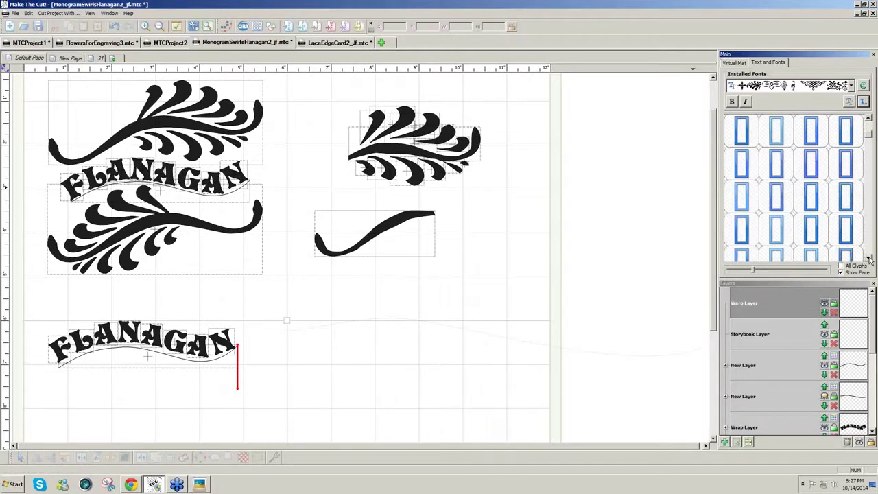
# - Insert the feathered leaf swirl glyph and move it to the empty mat area below the thin swoosh
pyautogui.click(874, 13)
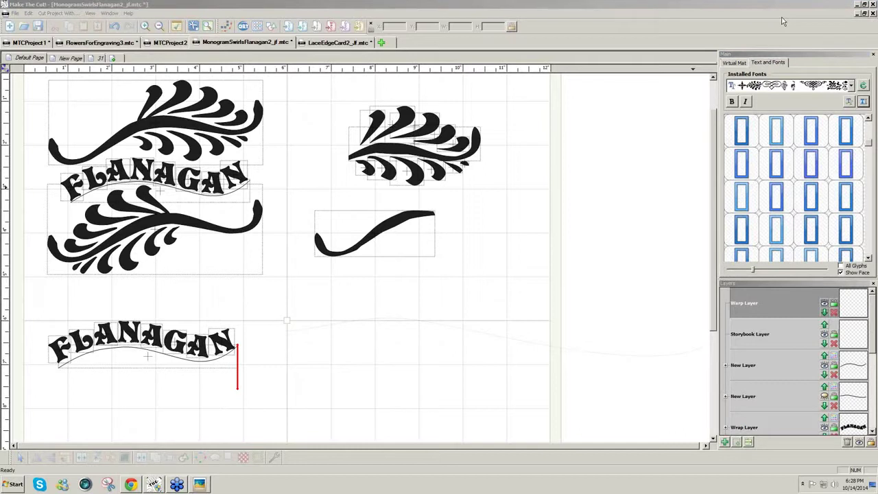
pyautogui.click(869, 260)
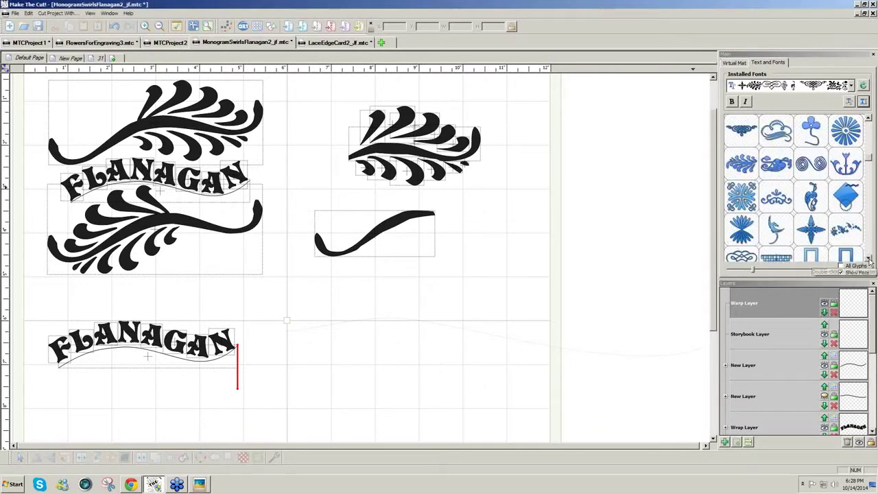
pyautogui.doubleClick(742, 164)
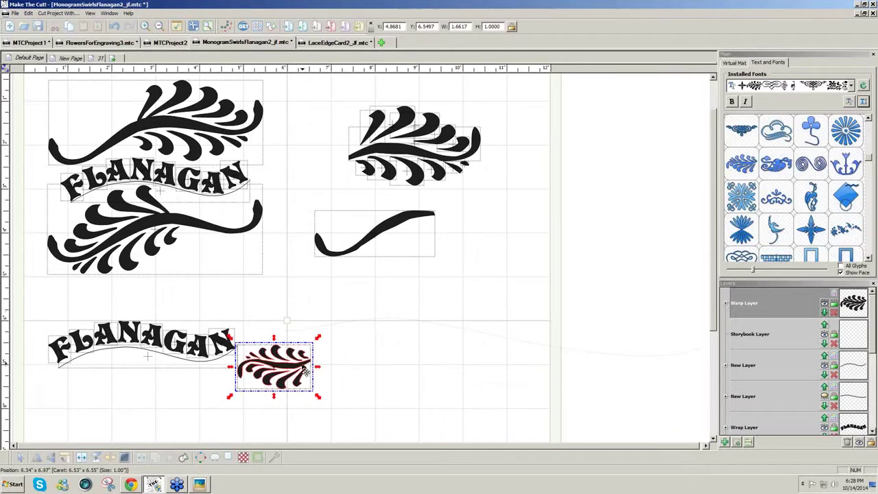
pyautogui.moveTo(304, 371); pyautogui.dragTo(504, 295)
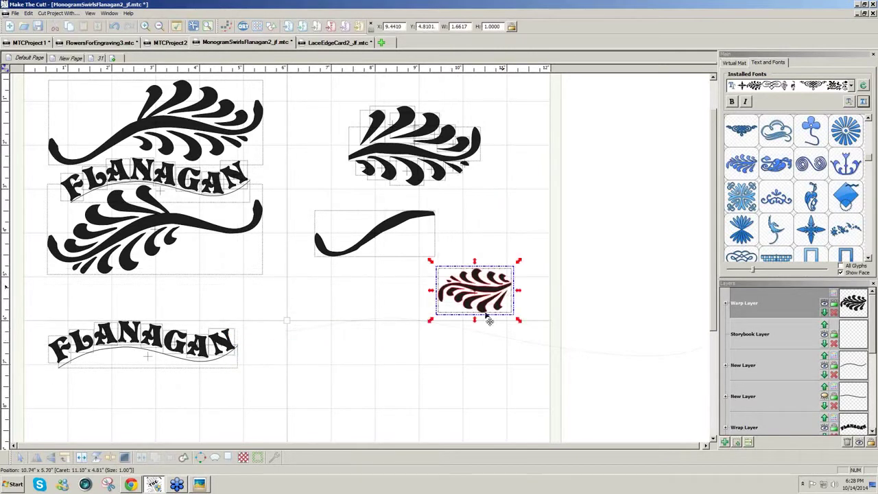
# - Flip the new leaf swirl horizontally and vertically, and rotate it so it rises toward the right
pyautogui.click(37, 459)
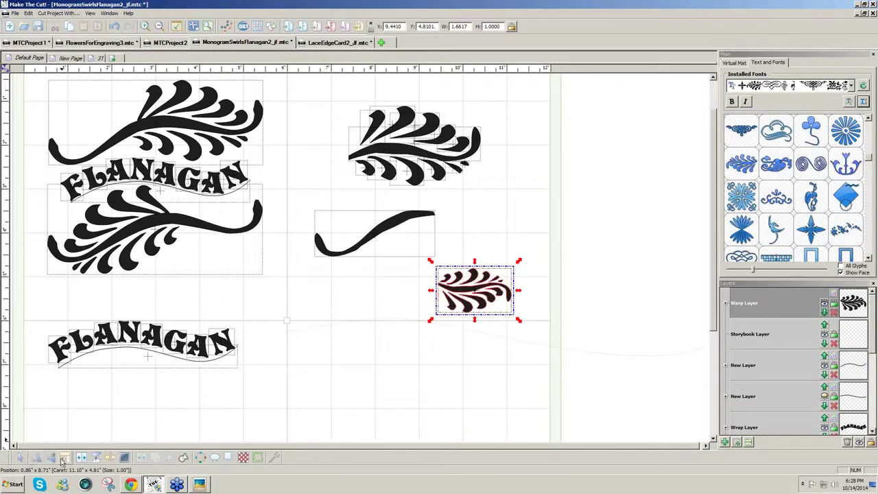
pyautogui.click(508, 294)
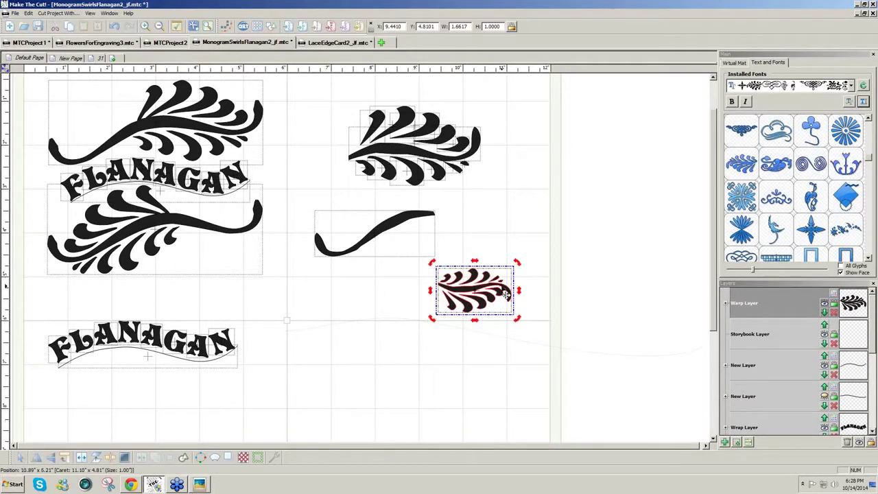
pyautogui.moveTo(518, 268); pyautogui.dragTo(519, 255)
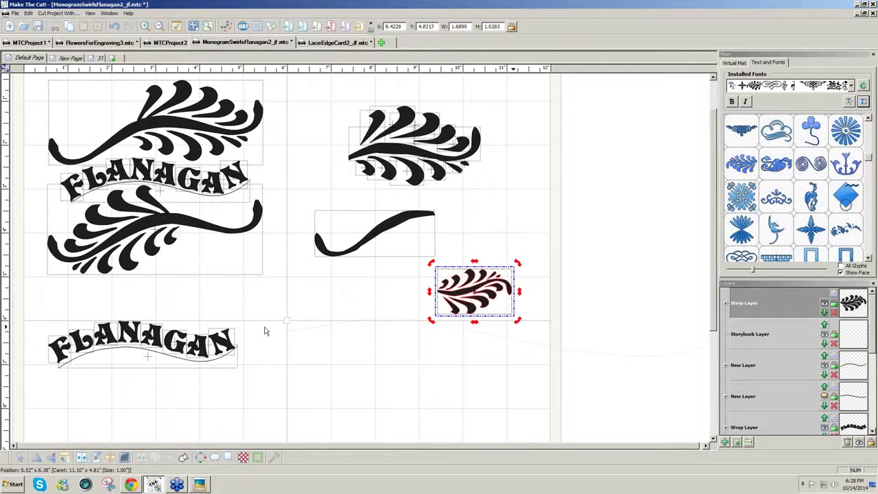
pyautogui.click(51, 461)
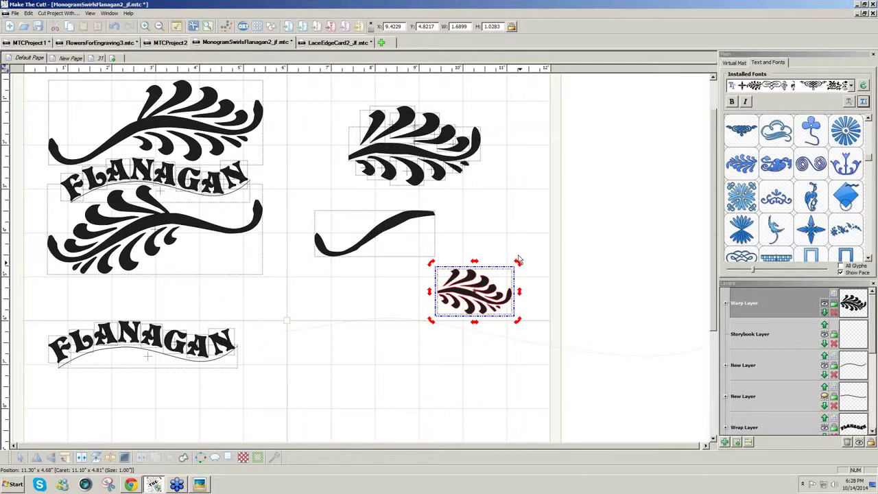
pyautogui.moveTo(519, 261); pyautogui.dragTo(520, 272)
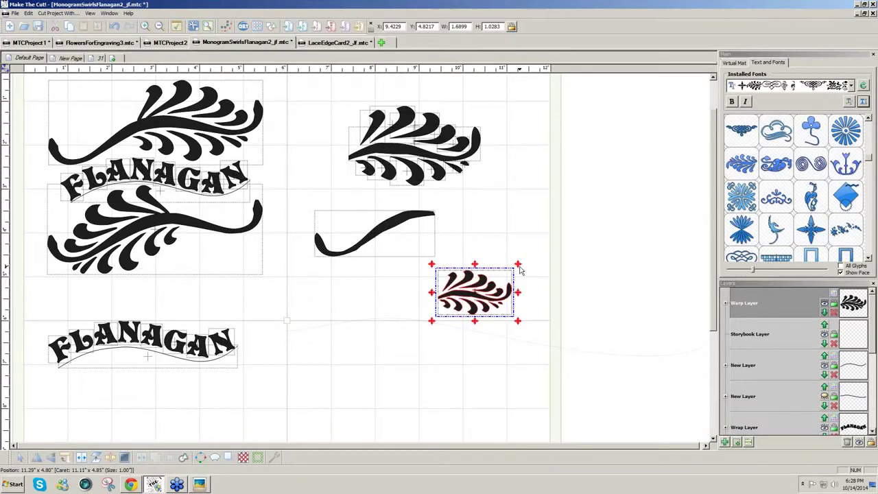
pyautogui.moveTo(514, 301); pyautogui.dragTo(514, 299)
pyautogui.moveTo(520, 269); pyautogui.dragTo(488, 234)
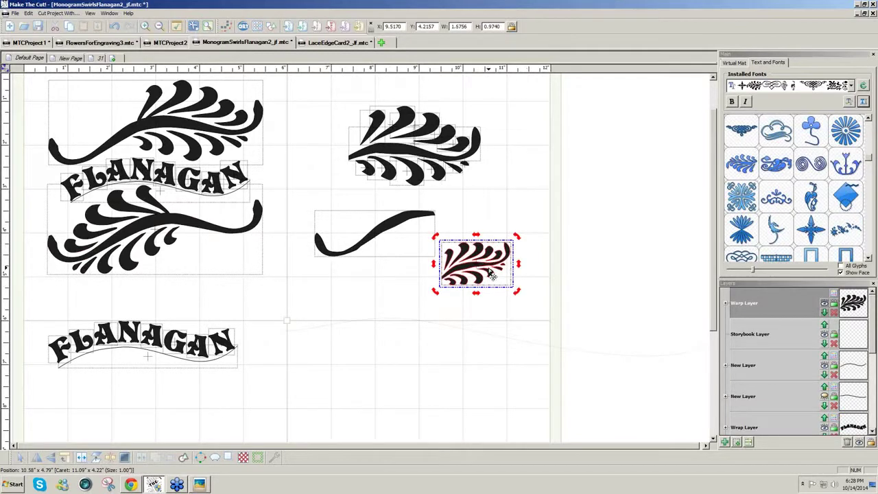
# - Break the leaf swirl apart and place a copy of its curved stem on the empty area below the thin swoosh
pyautogui.click(80, 462)
pyautogui.doubleClick(472, 277)
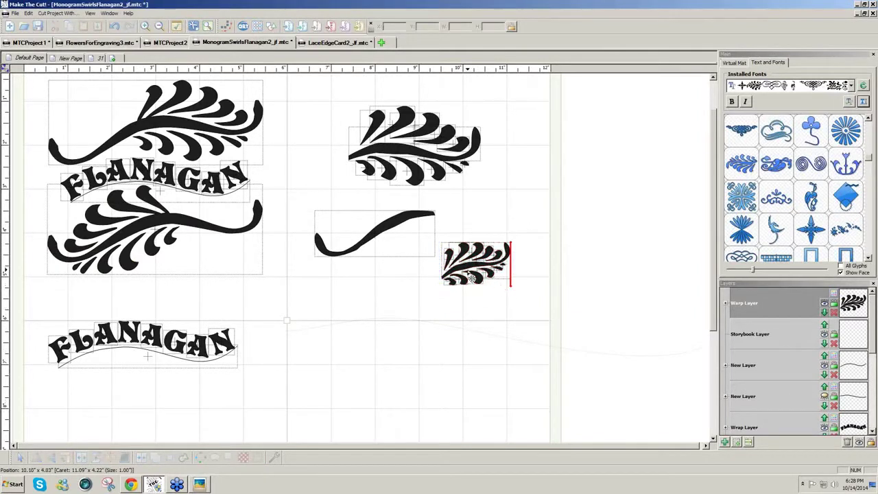
pyautogui.click(473, 270)
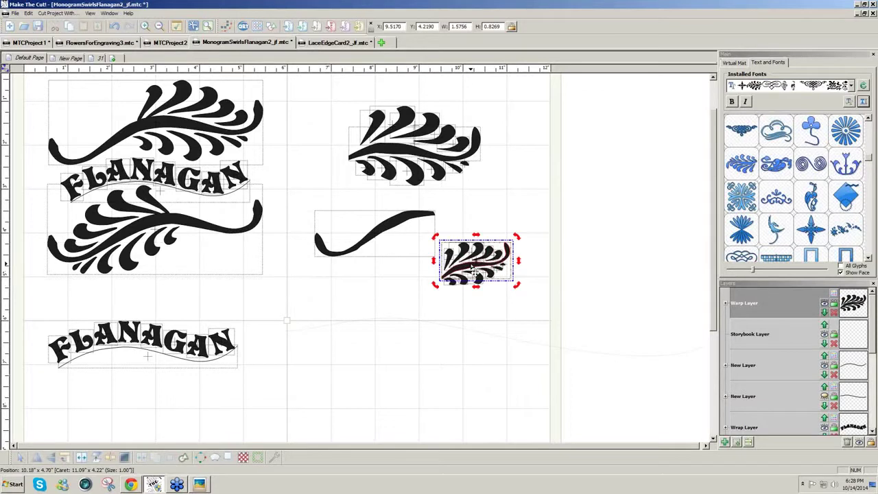
pyautogui.doubleClick(515, 260)
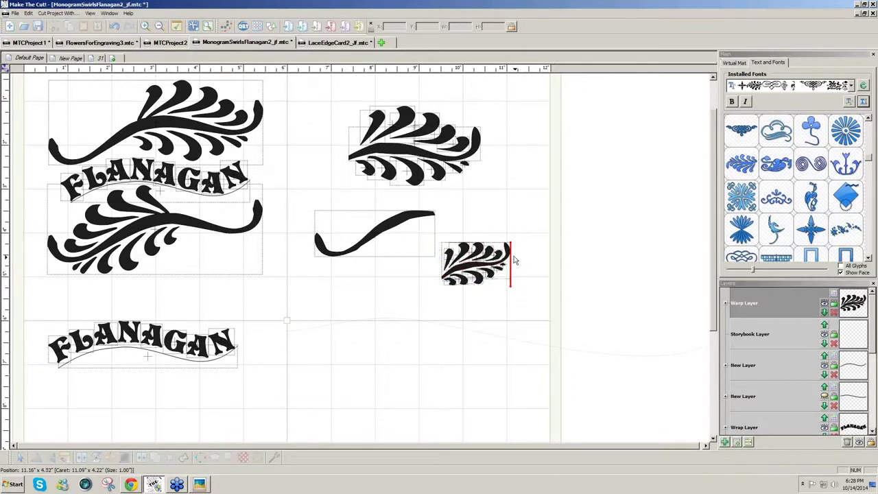
pyautogui.click(511, 259)
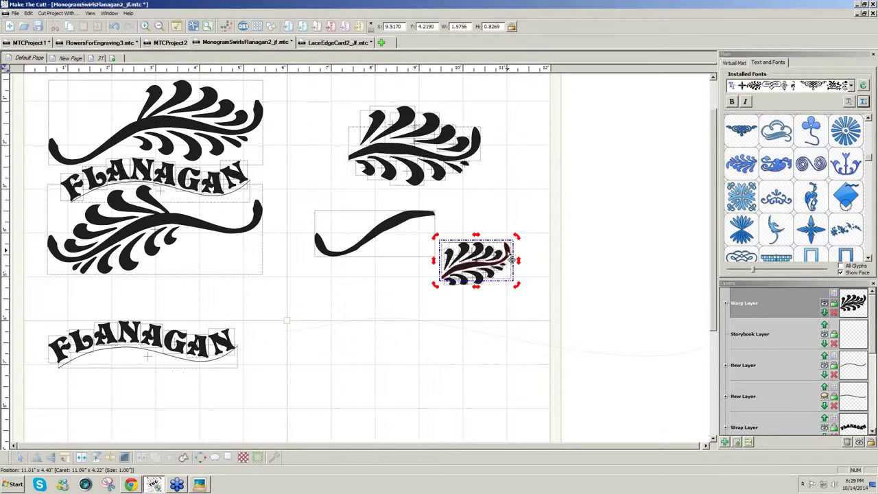
pyautogui.moveTo(511, 259); pyautogui.dragTo(414, 296)
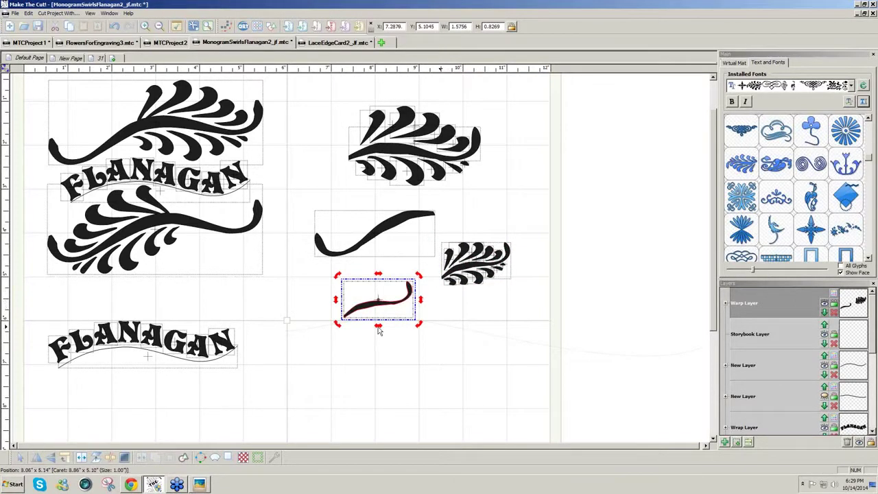
# - Mirror the copied stem horizontally and rotate it to match the slope of the thin swoosh above
pyautogui.click(36, 461)
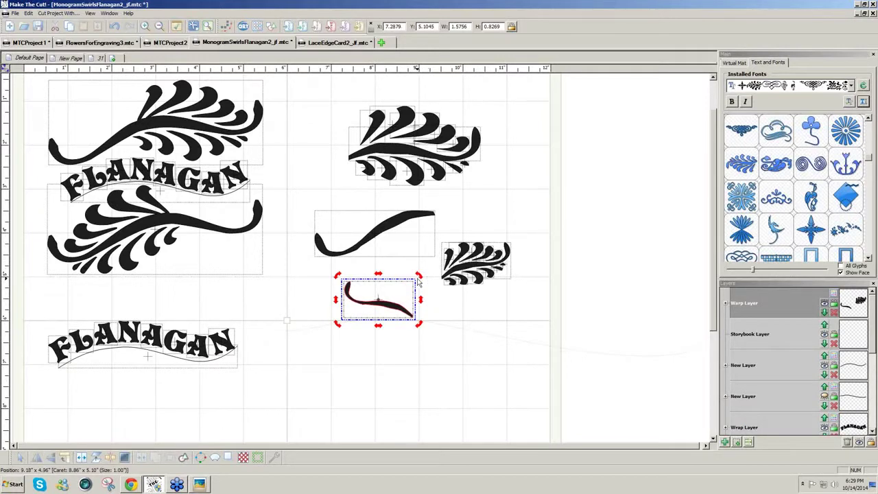
pyautogui.moveTo(420, 276); pyautogui.dragTo(394, 228)
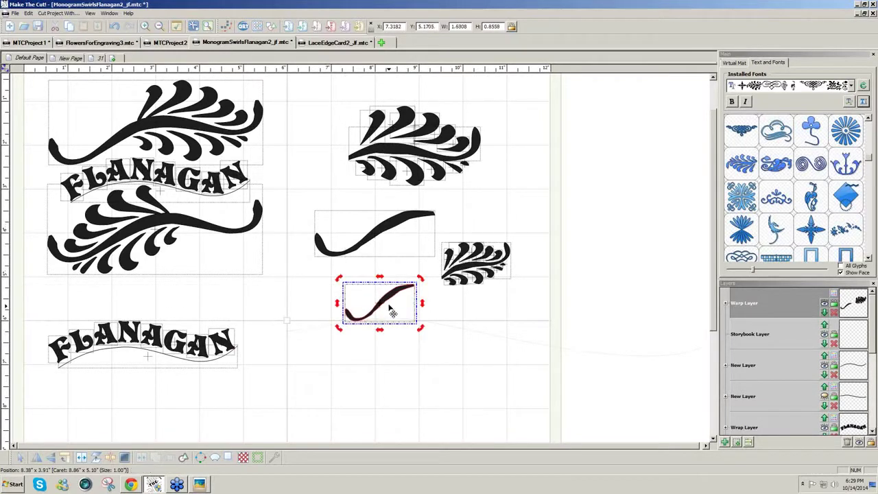
# - Attach the rotated stem to the base of the small leaf swirl and place a duplicate of it off the mat
pyautogui.moveTo(391, 305); pyautogui.dragTo(448, 289)
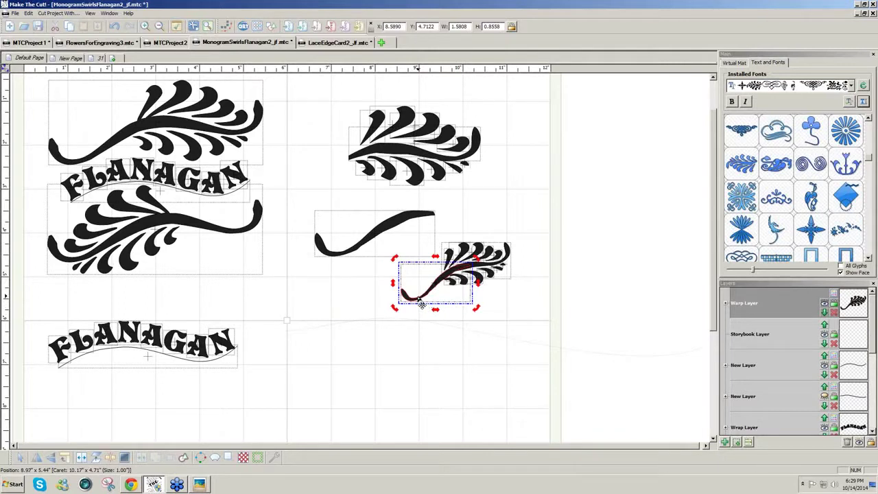
pyautogui.moveTo(422, 305); pyautogui.dragTo(615, 279)
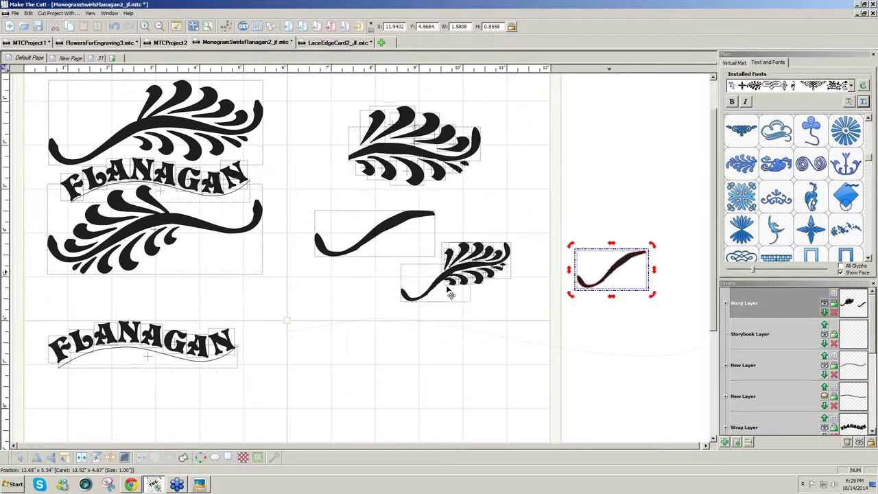
# - Try joining the small leaf swirl and its attached stem, and undo the join
pyautogui.moveTo(533, 346); pyautogui.dragTo(388, 222)
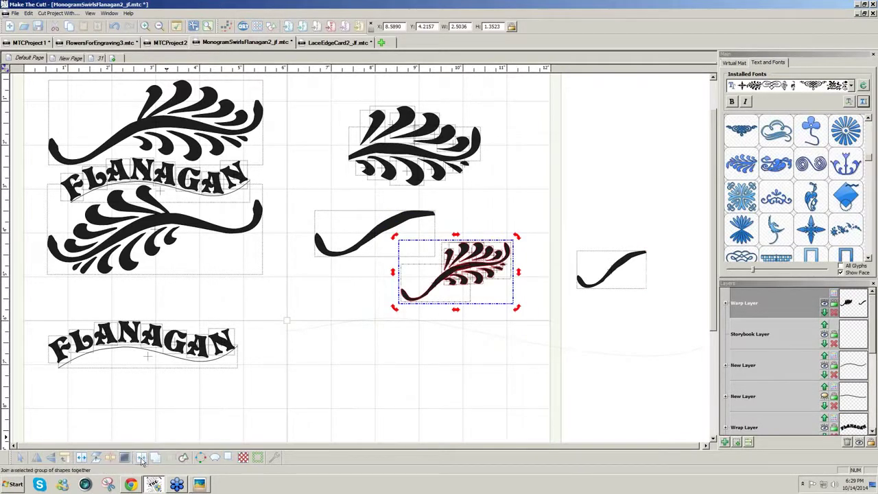
pyautogui.click(142, 458)
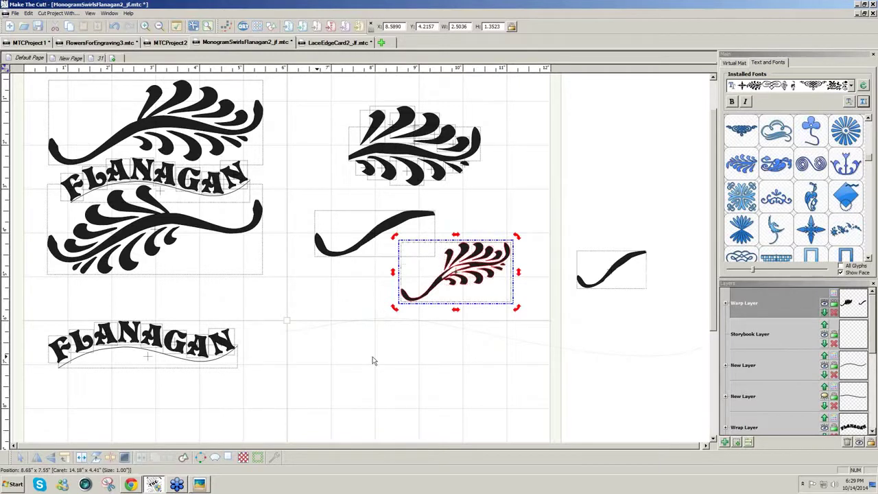
pyautogui.press('Tab')
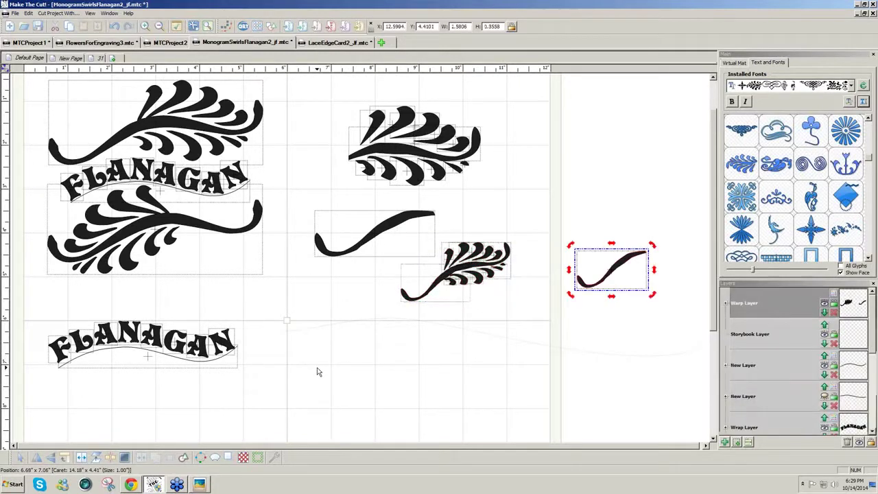
# - Join the small leaf swirl with its attached stem and rotate the joined shape clockwise to a slightly flatter slope
pyautogui.moveTo(364, 213); pyautogui.dragTo(525, 331)
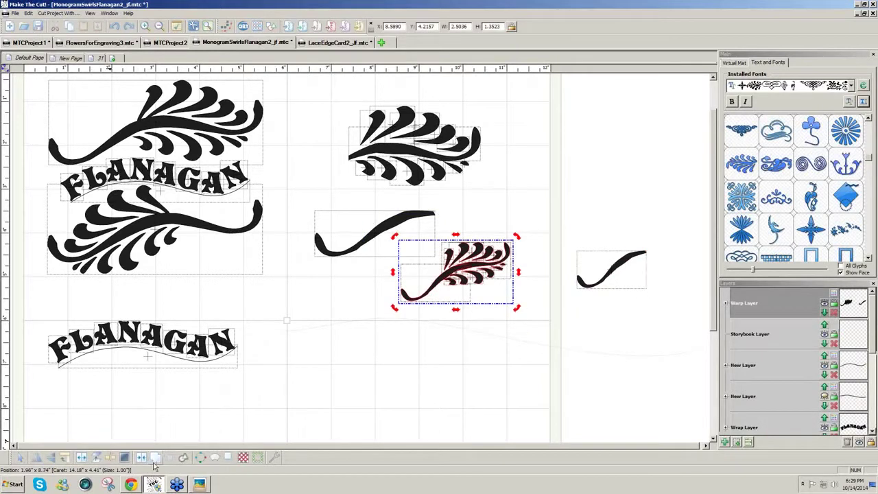
pyautogui.click(156, 458)
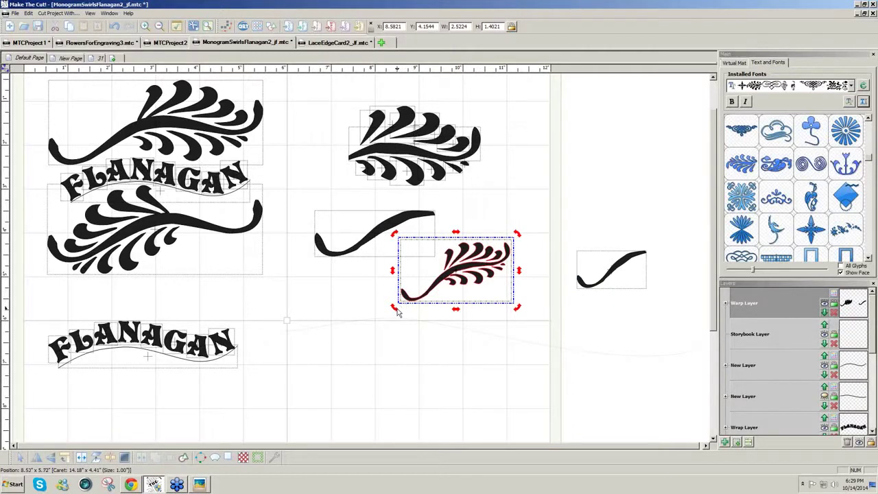
pyautogui.moveTo(396, 313)
pyautogui.mouseDown()
pyautogui.moveTo(389, 281)
pyautogui.moveTo(390, 298)
pyautogui.mouseUp()
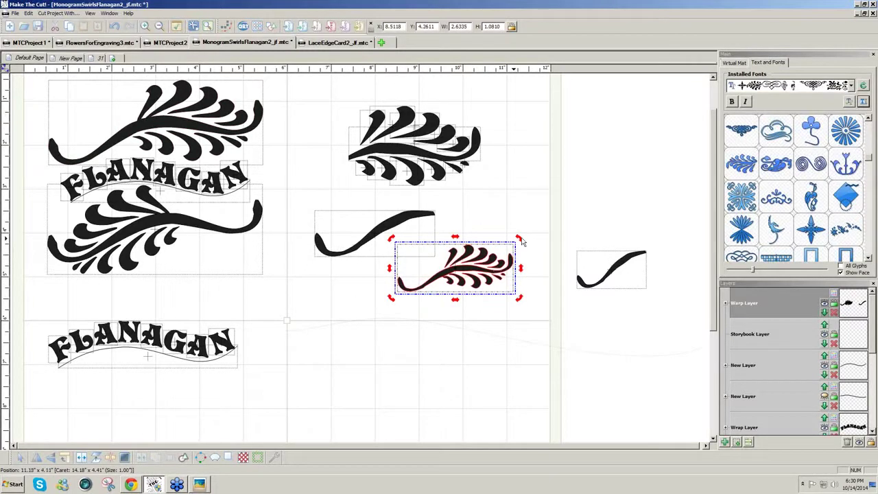
pyautogui.moveTo(520, 239); pyautogui.dragTo(519, 236)
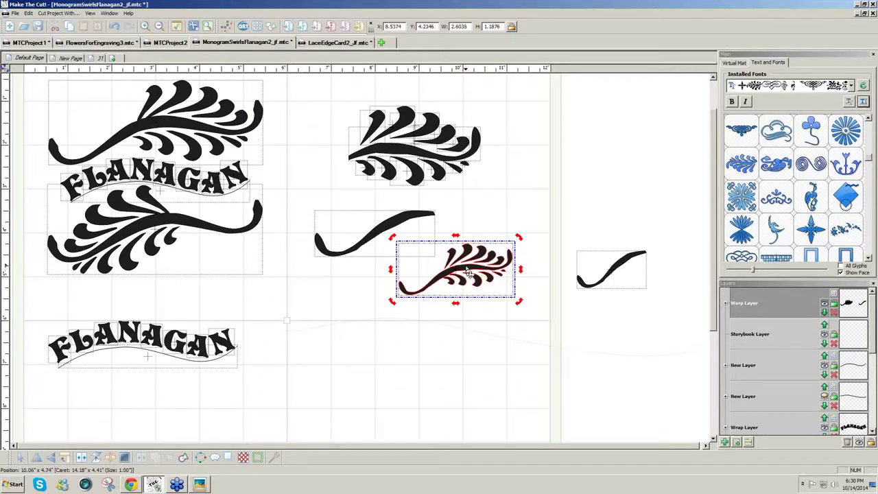
# - Place a copy of the joined swirl below the original, mirror it horizontally and rotate it counterclockwise so its stem rises to the right
pyautogui.moveTo(469, 272); pyautogui.dragTo(469, 364)
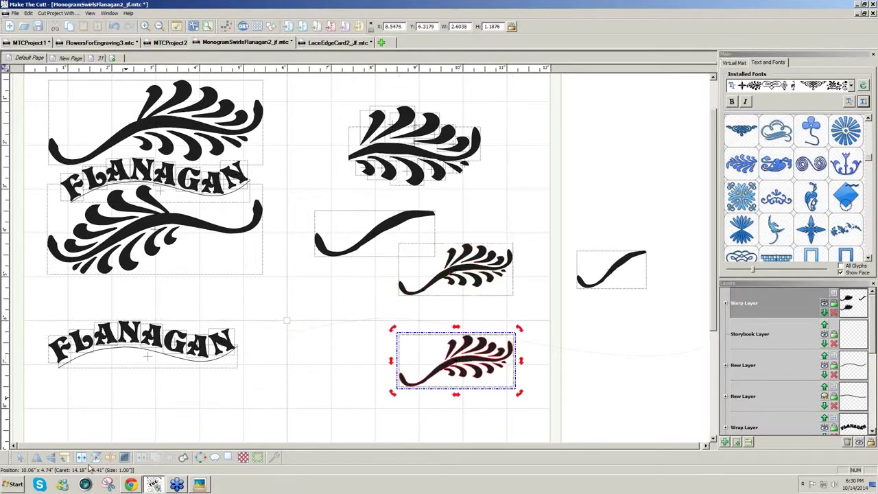
pyautogui.click(38, 460)
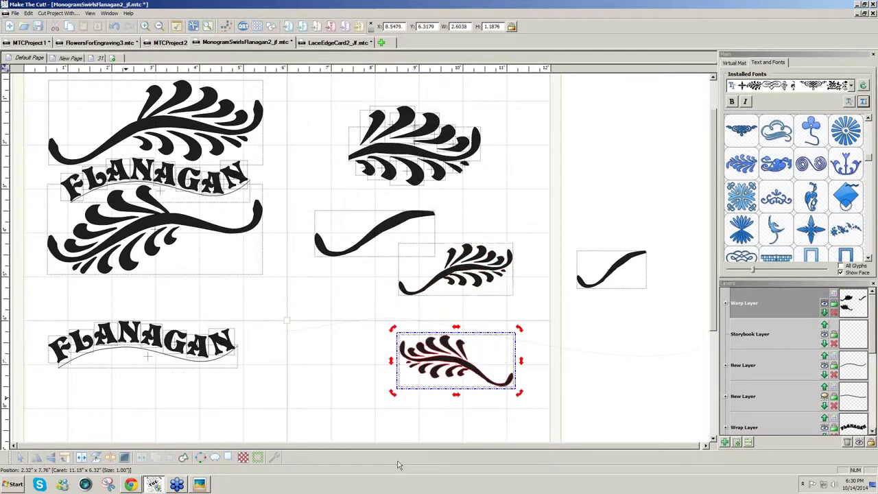
pyautogui.moveTo(521, 332); pyautogui.dragTo(502, 292)
pyautogui.moveTo(465, 367)
pyautogui.mouseDown()
pyautogui.moveTo(472, 335)
pyautogui.moveTo(455, 356)
pyautogui.mouseUp()
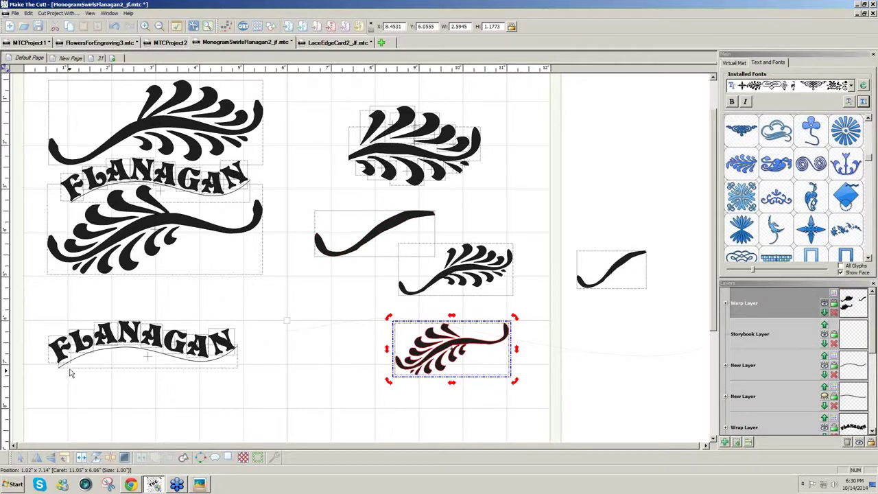
# - Move the large loose curved stem up and to the right, between the big leaf swirl and the small joined one
pyautogui.click(185, 365)
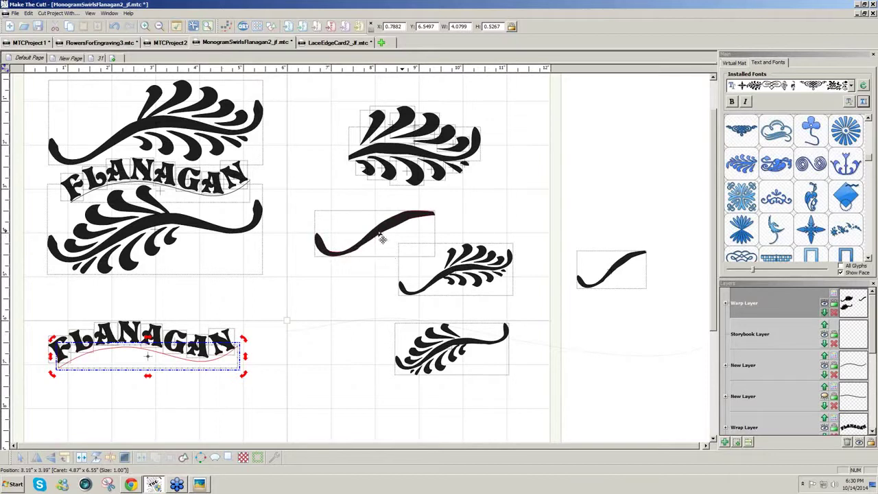
pyautogui.moveTo(447, 220); pyautogui.dragTo(509, 202)
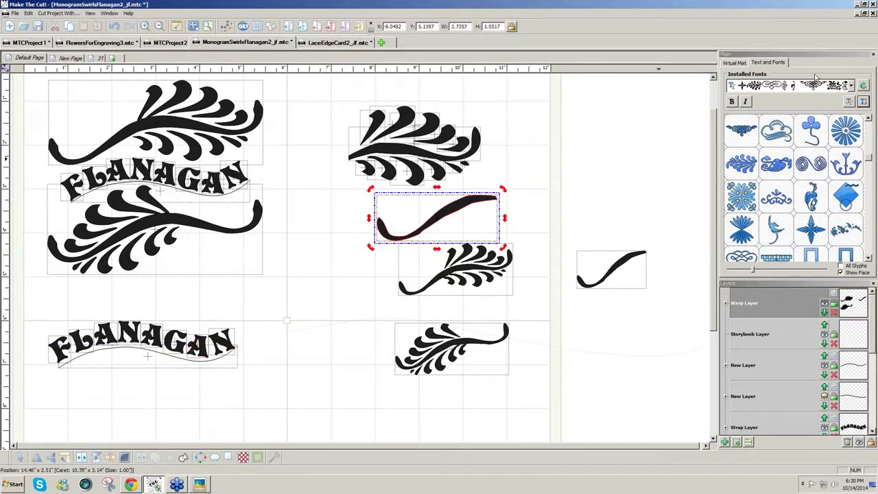
# - Choose Storybook as the font for new lettering
pyautogui.click(853, 86)
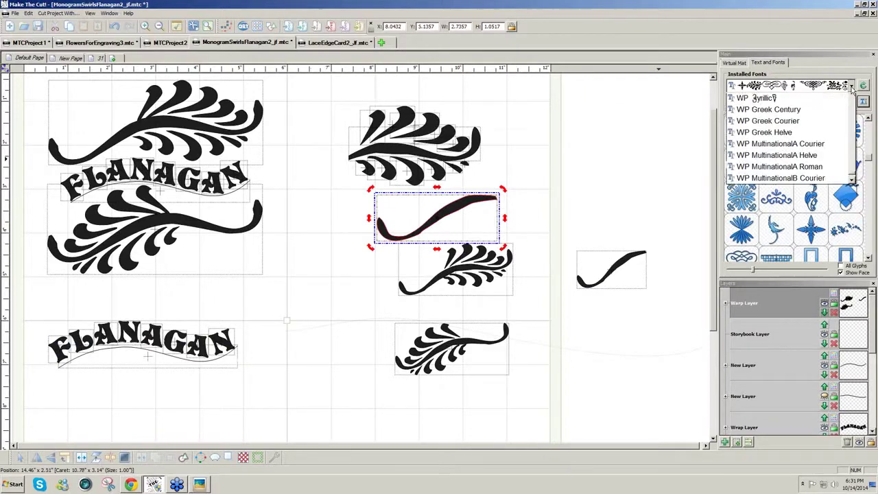
pyautogui.press('s')
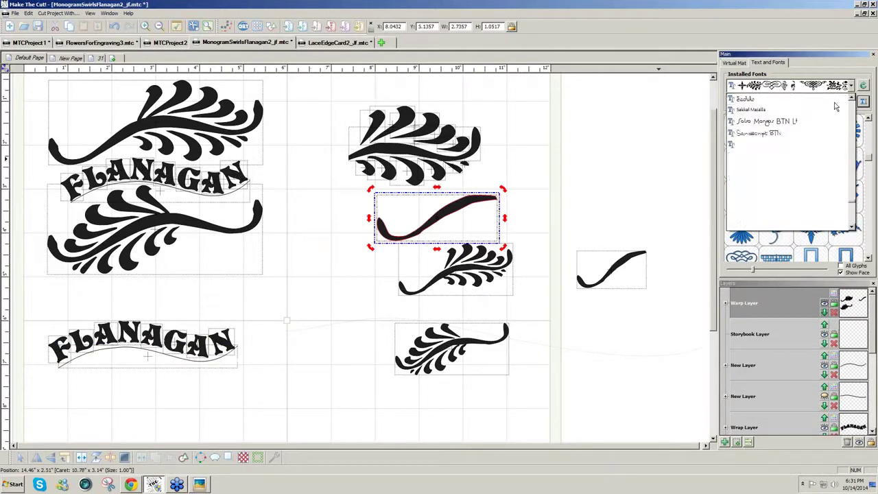
pyautogui.click(853, 228)
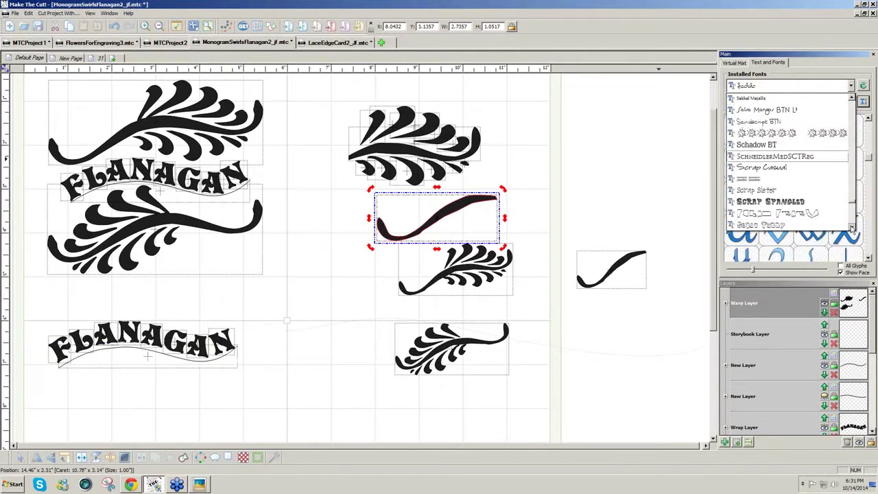
pyautogui.click(854, 228)
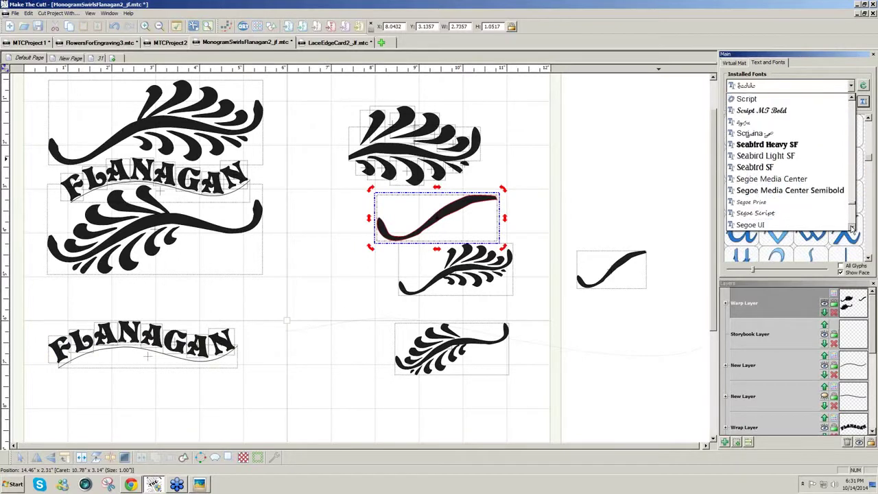
pyautogui.click(854, 228)
pyautogui.click(854, 228)
pyautogui.click(853, 228)
pyautogui.click(854, 228)
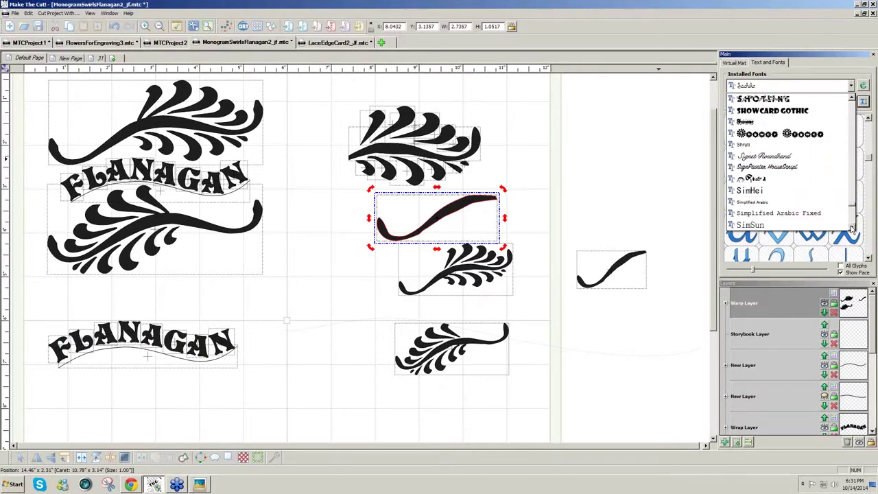
pyautogui.click(853, 227)
pyautogui.click(853, 228)
pyautogui.click(853, 228)
pyautogui.click(854, 228)
pyautogui.click(853, 228)
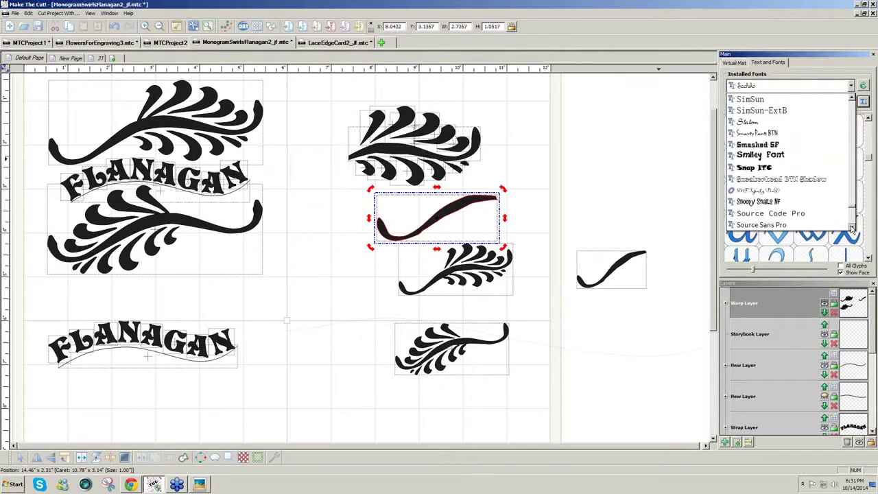
pyautogui.click(853, 228)
pyautogui.click(854, 228)
pyautogui.click(854, 228)
pyautogui.click(853, 228)
pyautogui.click(853, 228)
pyautogui.click(854, 227)
pyautogui.click(853, 228)
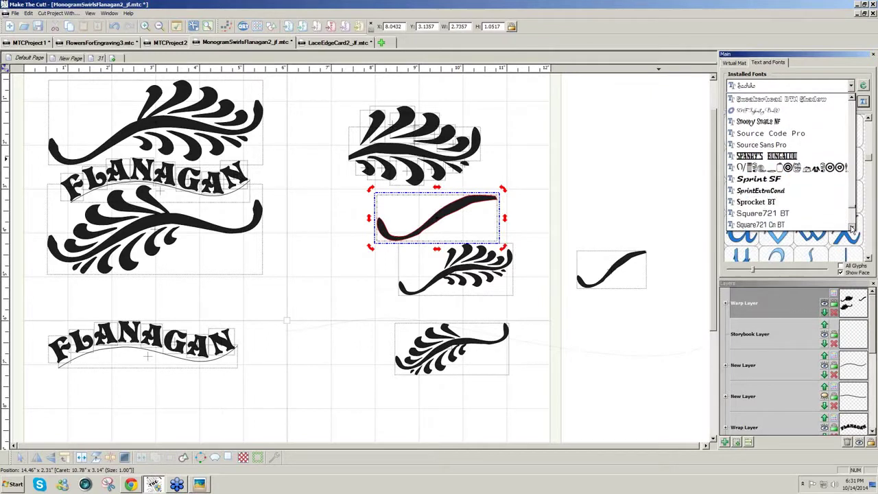
pyautogui.click(854, 228)
pyautogui.click(853, 228)
pyautogui.click(853, 228)
pyautogui.click(854, 228)
pyautogui.click(854, 228)
pyautogui.click(854, 227)
pyautogui.click(853, 229)
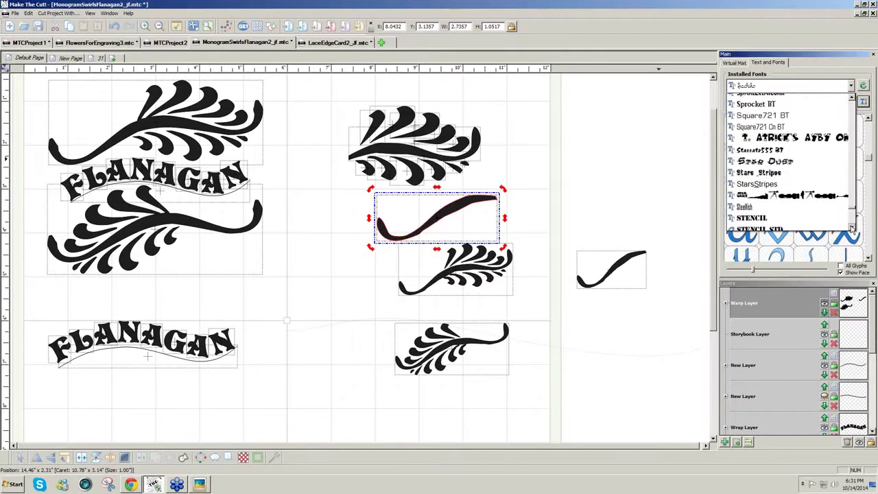
pyautogui.click(853, 229)
pyautogui.click(853, 229)
pyautogui.click(853, 229)
pyautogui.click(853, 228)
pyautogui.click(853, 229)
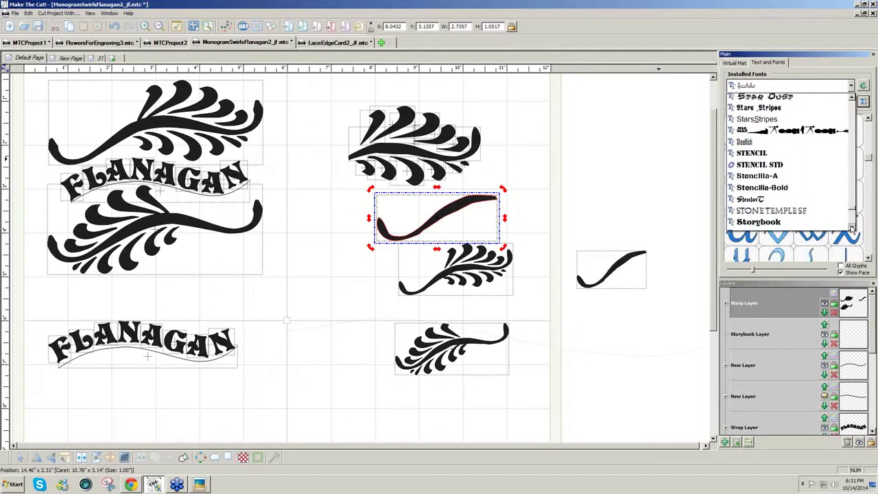
pyautogui.click(853, 228)
pyautogui.click(853, 229)
pyautogui.click(853, 228)
pyautogui.click(853, 229)
pyautogui.click(778, 201)
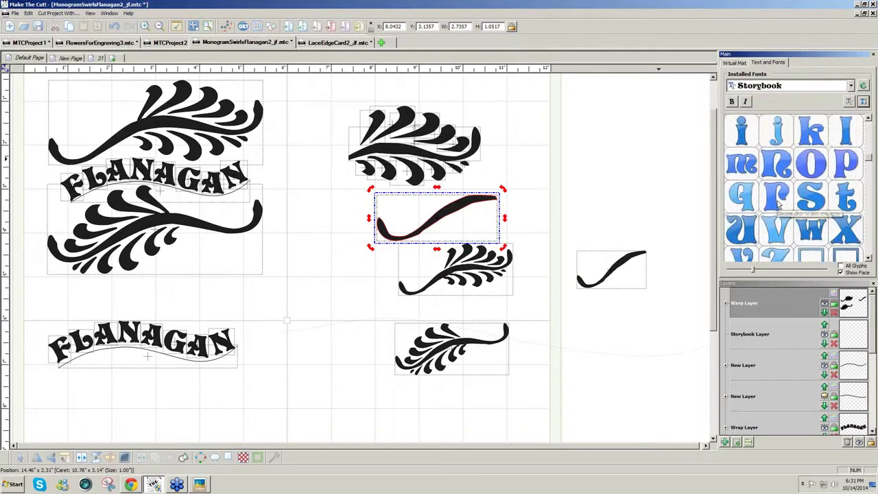
# - Add the surname in capitals as a text group split by glyphs, without rotation
pyautogui.click(863, 102)
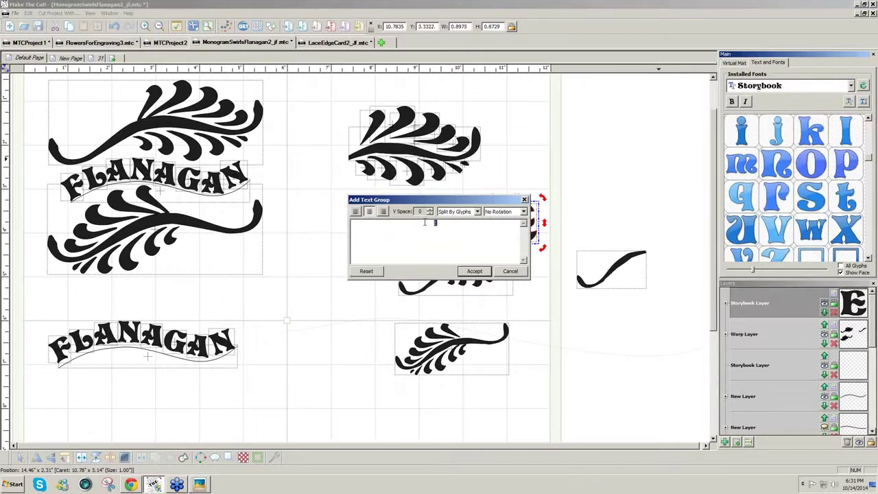
pyautogui.write('FLANGAN')
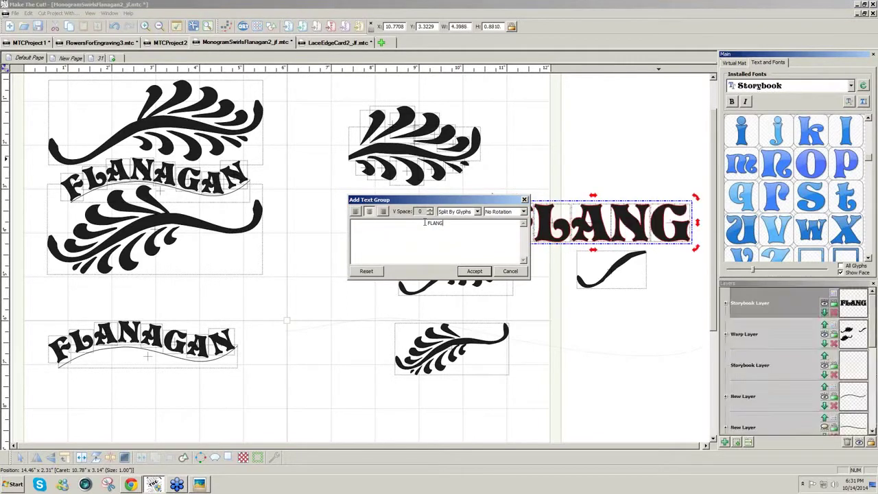
pyautogui.click(474, 271)
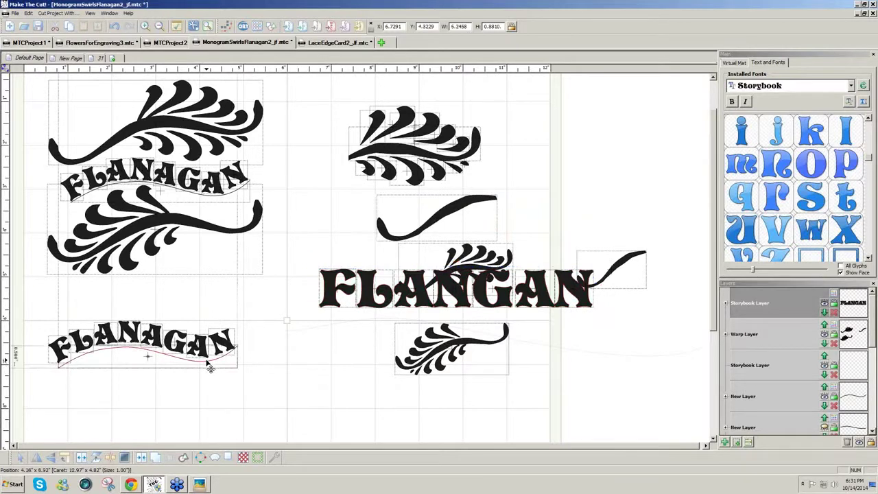
# - Pull the wavy path out from under the lower curved lettering, and park the two small leaf swirls and spare stem off the mat
pyautogui.moveTo(209, 367); pyautogui.dragTo(421, 420)
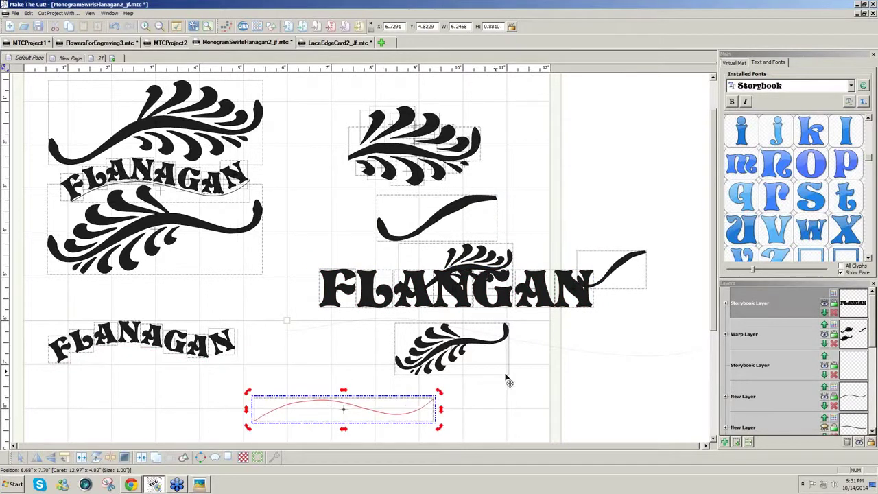
pyautogui.click(346, 324)
pyautogui.moveTo(545, 378); pyautogui.dragTo(385, 321)
pyautogui.moveTo(455, 351); pyautogui.dragTo(640, 139)
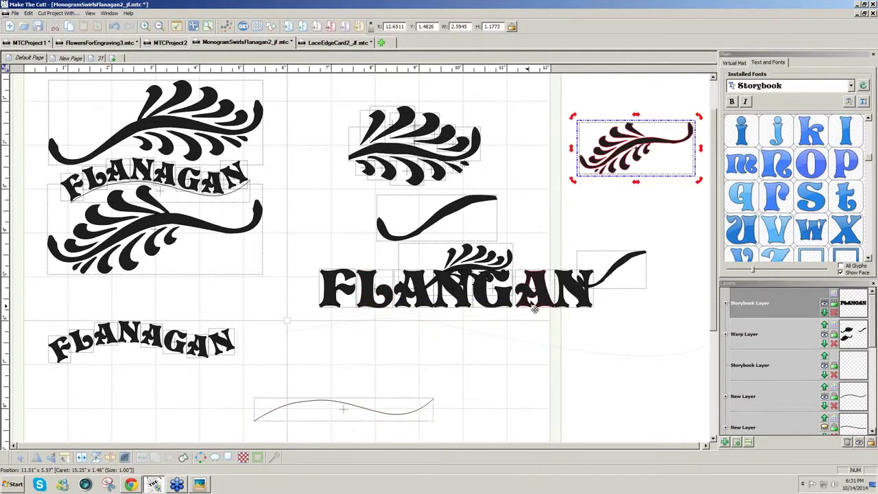
pyautogui.moveTo(486, 269); pyautogui.dragTo(668, 195)
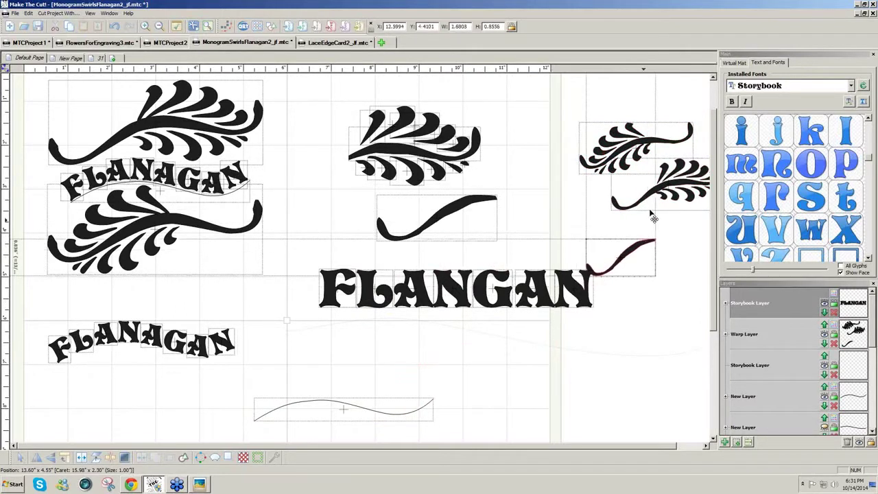
pyautogui.moveTo(624, 265); pyautogui.dragTo(654, 194)
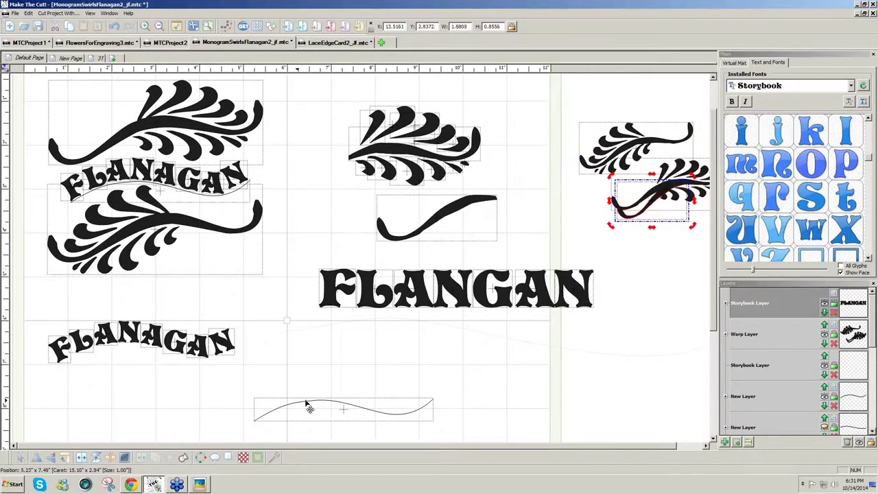
# - Position the wavy path below the new lettering, scale the lettering to about 3.94 by 0.56 in and set it on the path
pyautogui.moveTo(309, 408); pyautogui.dragTo(373, 384)
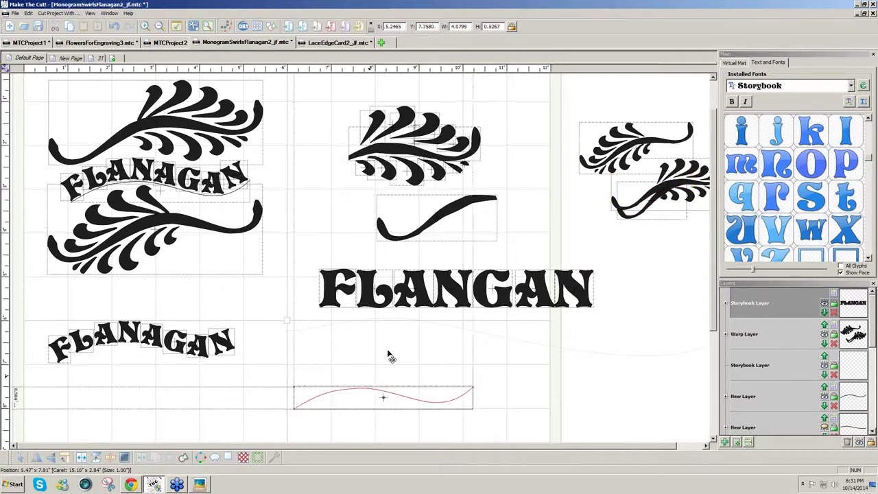
pyautogui.moveTo(389, 346); pyautogui.dragTo(376, 350)
pyautogui.moveTo(302, 255)
pyautogui.mouseDown()
pyautogui.moveTo(553, 330)
pyautogui.moveTo(652, 338)
pyautogui.mouseUp()
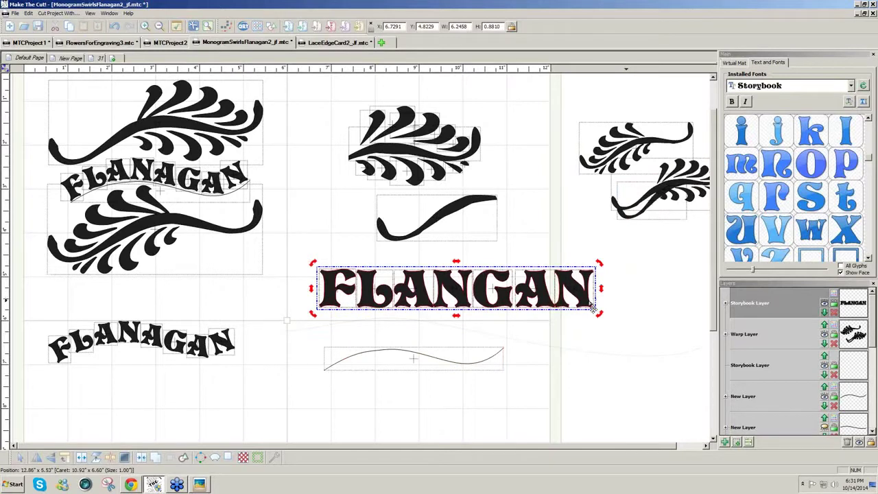
pyautogui.moveTo(592, 308); pyautogui.dragTo(592, 308)
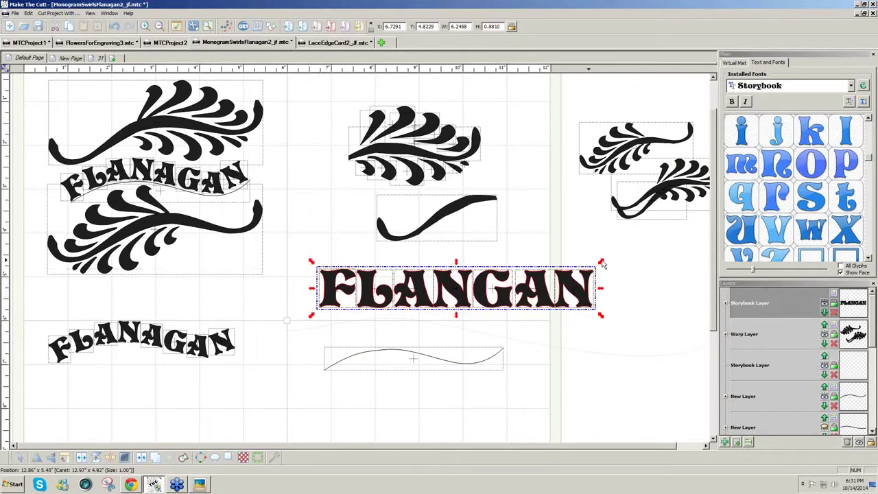
pyautogui.moveTo(602, 263); pyautogui.dragTo(501, 314)
pyautogui.moveTo(431, 310); pyautogui.dragTo(431, 365)
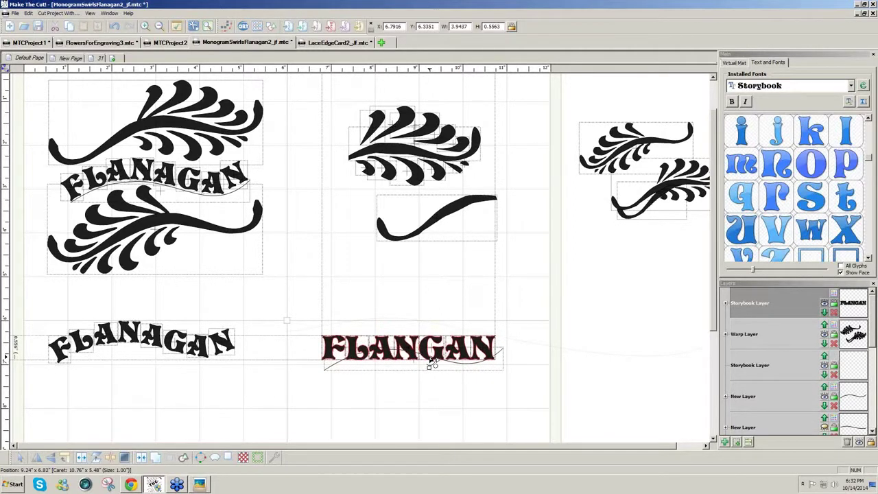
# - Set up wrapping the lettering to the wavy path with 0% offset, 63% vertical alignment and Repeat turned off
pyautogui.moveTo(430, 358); pyautogui.dragTo(430, 358)
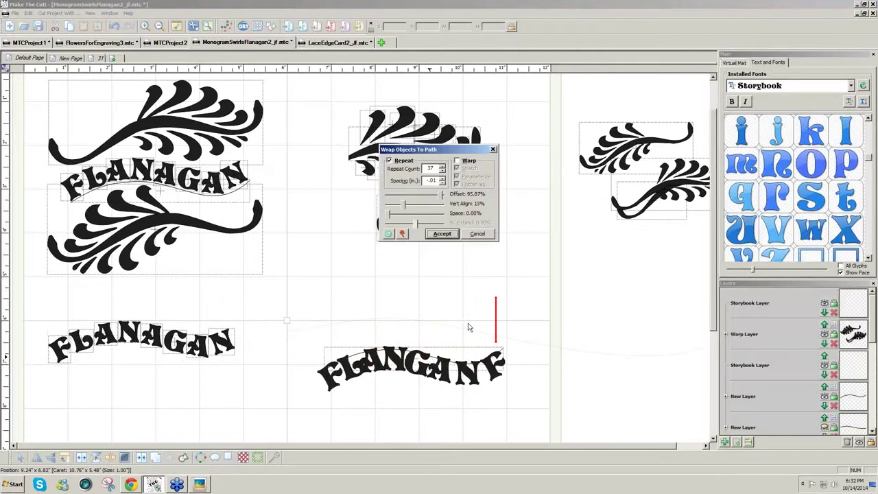
pyautogui.moveTo(440, 196); pyautogui.dragTo(389, 197)
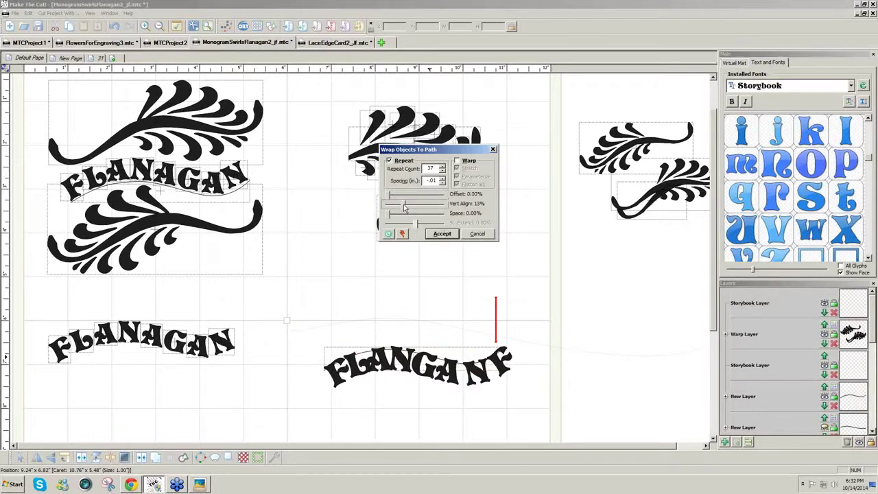
pyautogui.moveTo(403, 208)
pyautogui.mouseDown()
pyautogui.moveTo(422, 208)
pyautogui.moveTo(412, 208)
pyautogui.mouseUp()
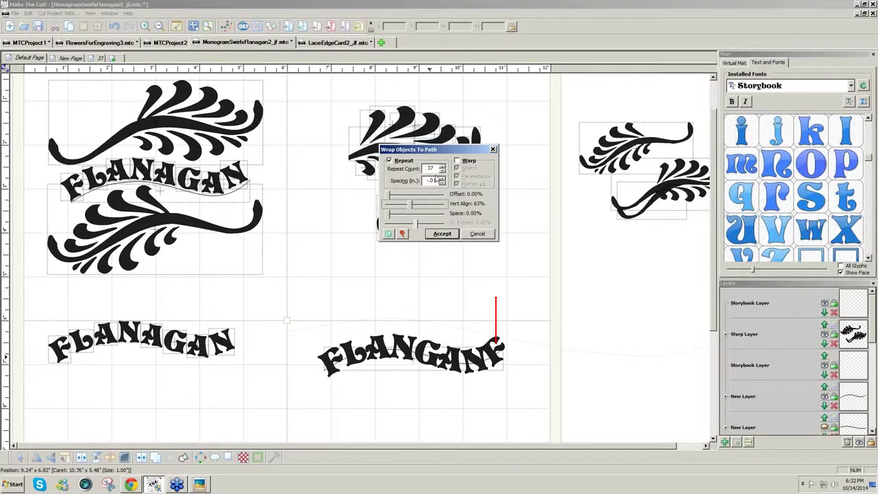
pyautogui.click(390, 161)
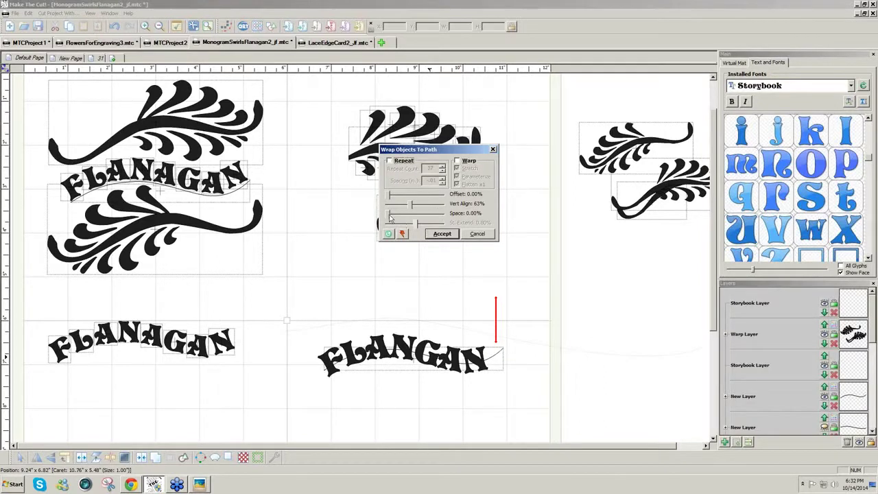
# - Try wider letter spacing and 103% vertical alignment for the path wrap, and cancel the wrap
pyautogui.moveTo(388, 215); pyautogui.dragTo(442, 221)
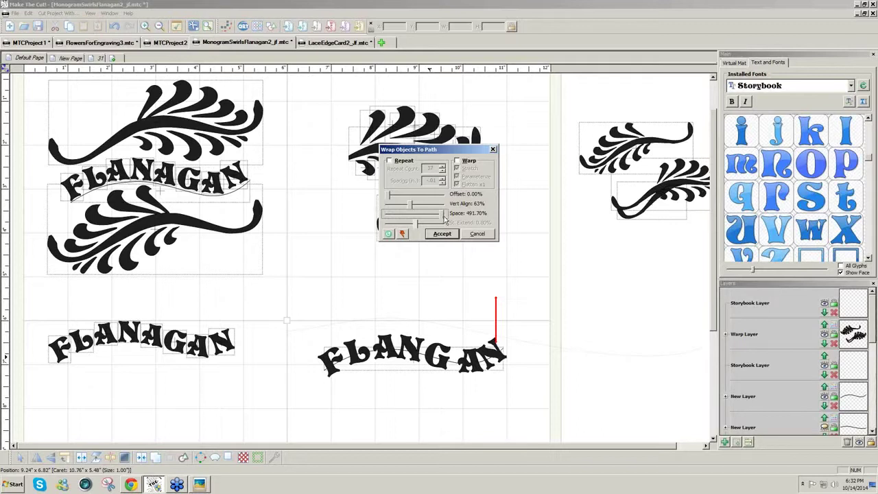
pyautogui.moveTo(444, 218); pyautogui.dragTo(429, 221)
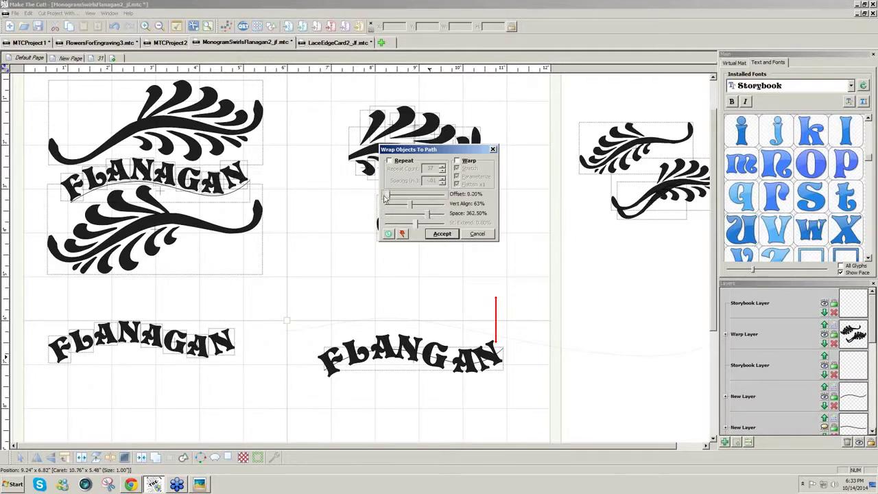
pyautogui.moveTo(412, 208); pyautogui.dragTo(441, 217)
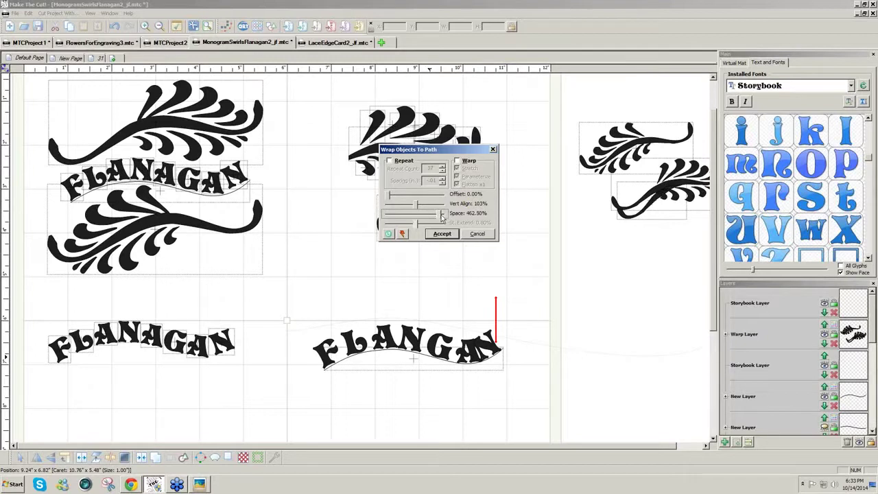
pyautogui.moveTo(441, 217); pyautogui.dragTo(420, 219)
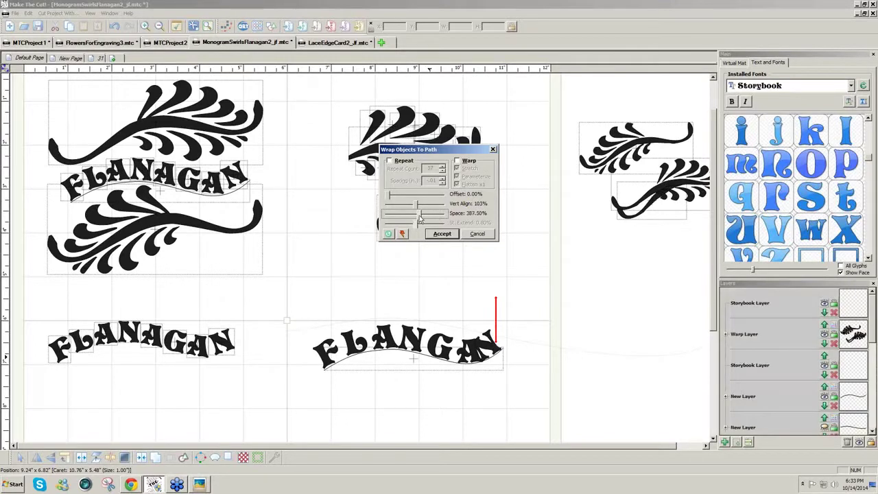
pyautogui.click(479, 234)
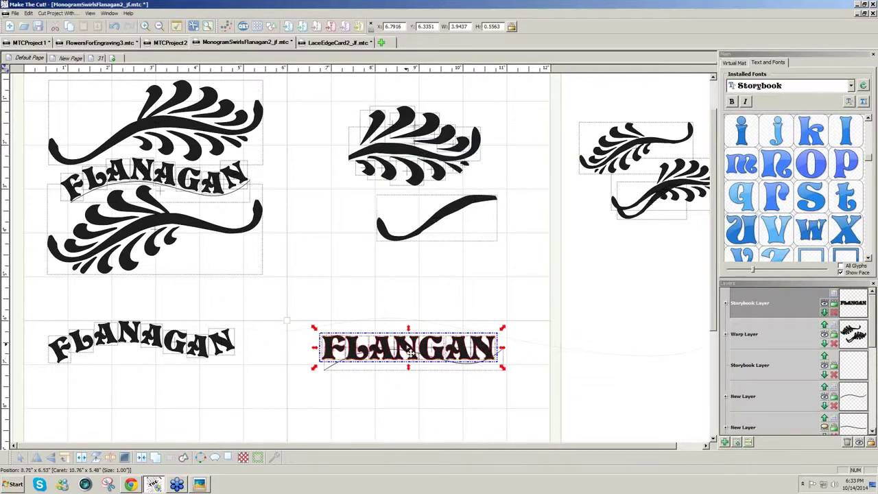
# - Pull the straight lettering off the wavy path, enlarge it to about 4.15 by 0.59 in and set it back on the path
pyautogui.moveTo(409, 352); pyautogui.dragTo(411, 307)
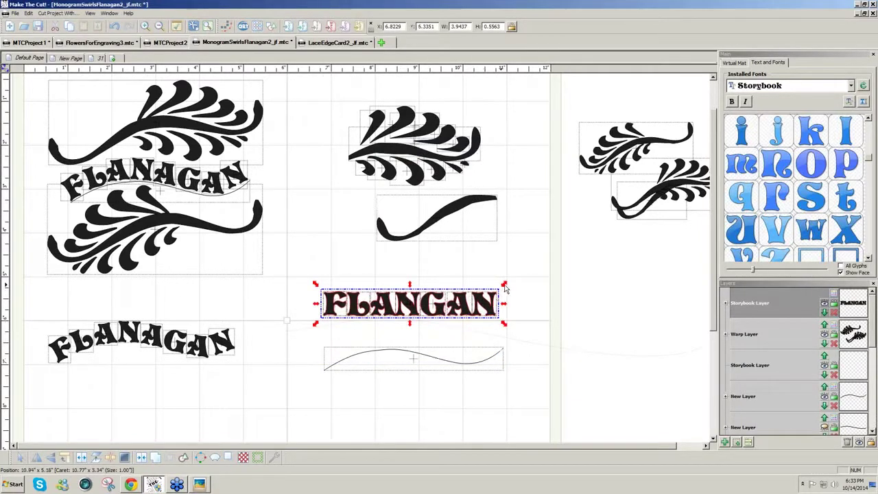
pyautogui.moveTo(505, 289); pyautogui.dragTo(513, 282)
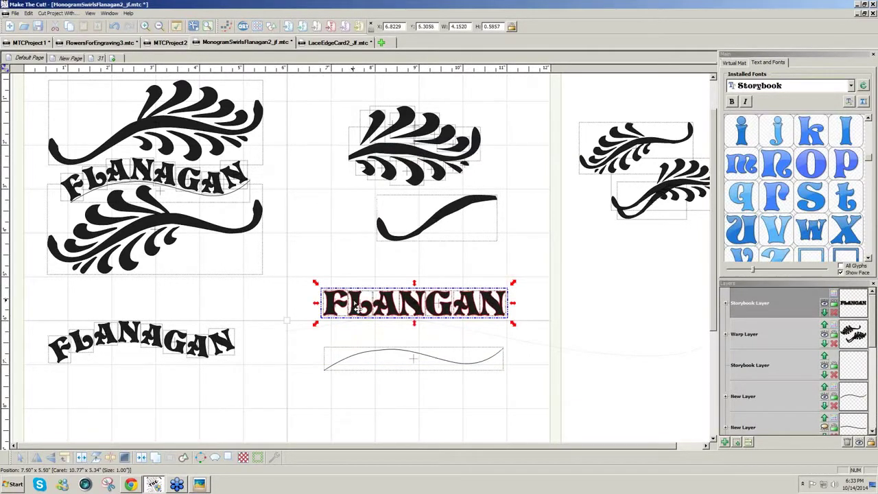
pyautogui.moveTo(356, 308); pyautogui.dragTo(363, 356)
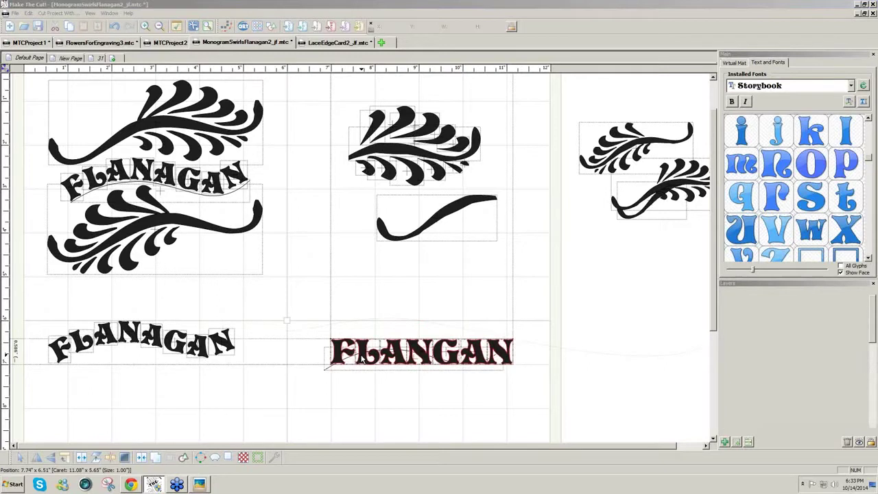
# - Wrap the lettering to the wavy path with 103% vertical alignment and 58.30% space, leaving the overlapping letters unwelded
pyautogui.moveTo(421, 217)
pyautogui.mouseDown()
pyautogui.moveTo(408, 220)
pyautogui.moveTo(429, 218)
pyautogui.mouseUp()
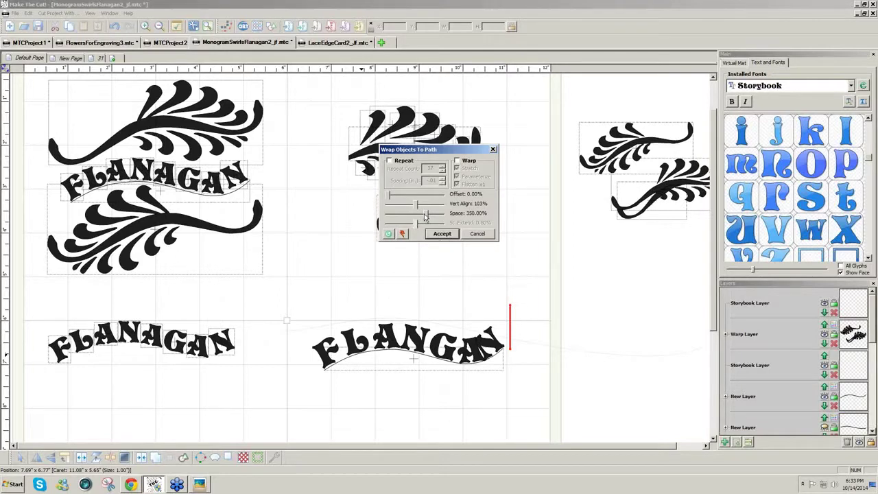
pyautogui.moveTo(424, 217); pyautogui.dragTo(420, 219)
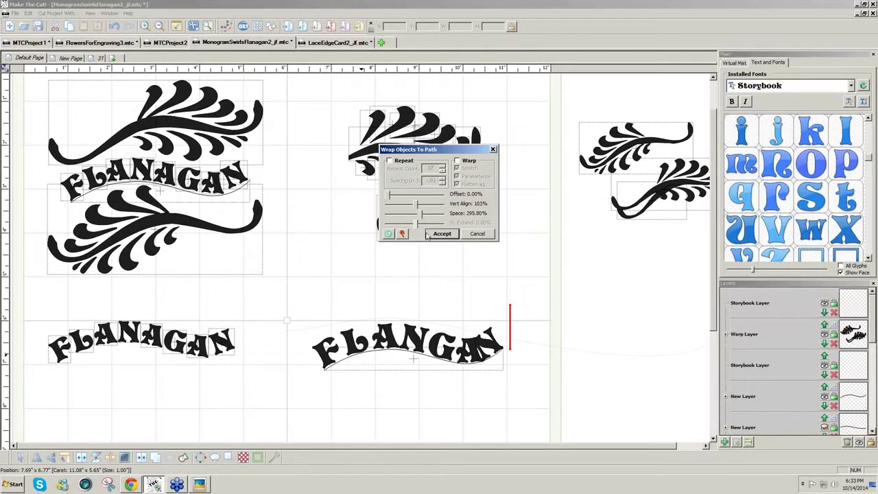
pyautogui.moveTo(419, 218); pyautogui.dragTo(395, 220)
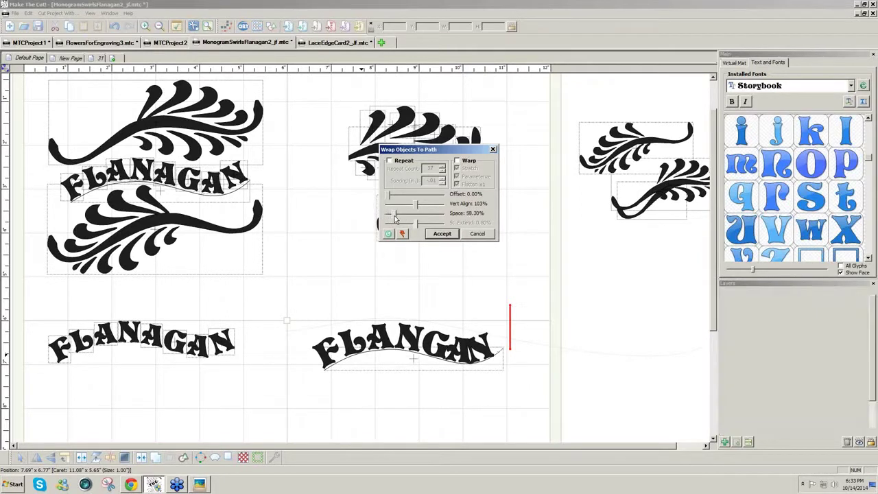
pyautogui.click(442, 234)
pyautogui.click(446, 215)
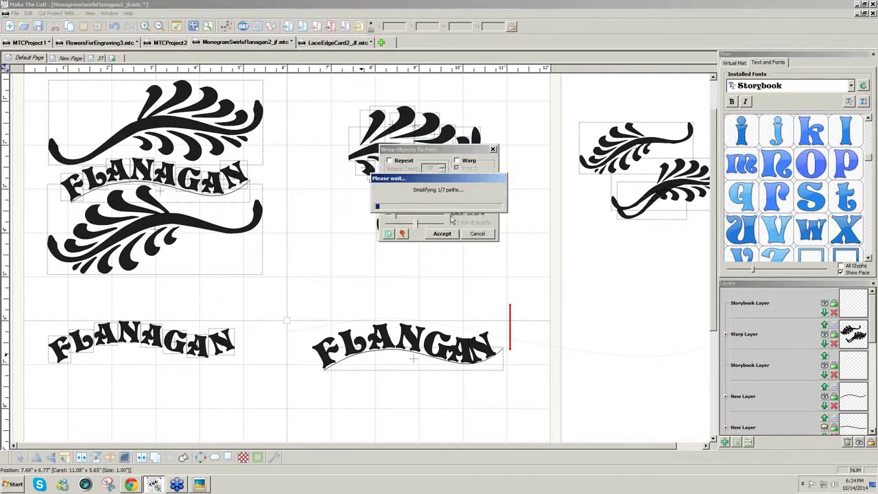
# - Adjust individual letters of the wrapped lettering along the path, starting with the crowded last two, to even out their spacing
pyautogui.moveTo(468, 298); pyautogui.dragTo(504, 386)
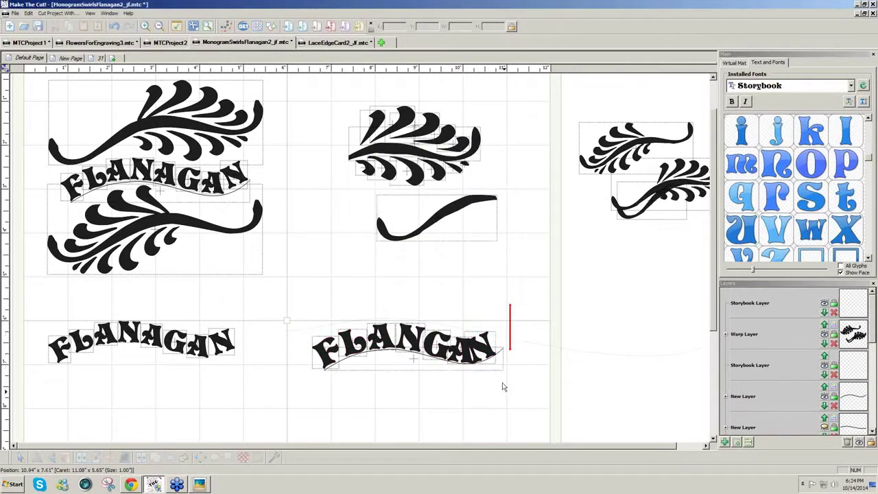
pyautogui.moveTo(486, 353); pyautogui.dragTo(494, 353)
pyautogui.click(498, 396)
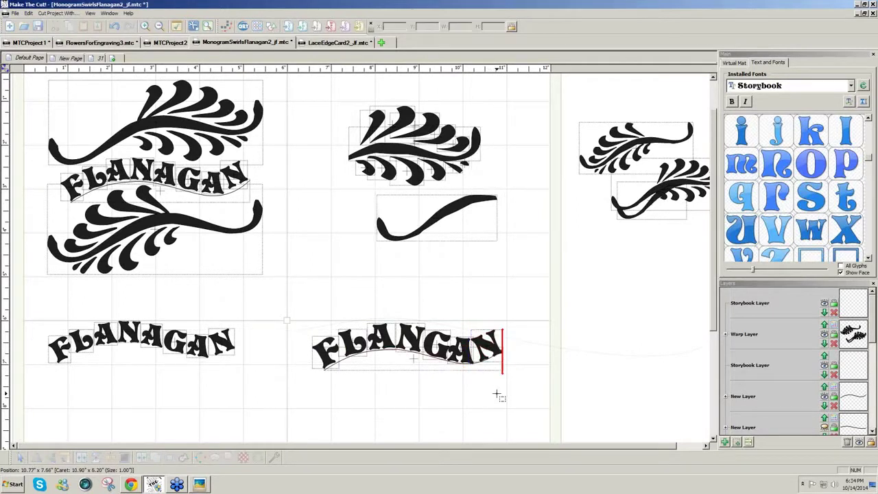
pyautogui.click(472, 360)
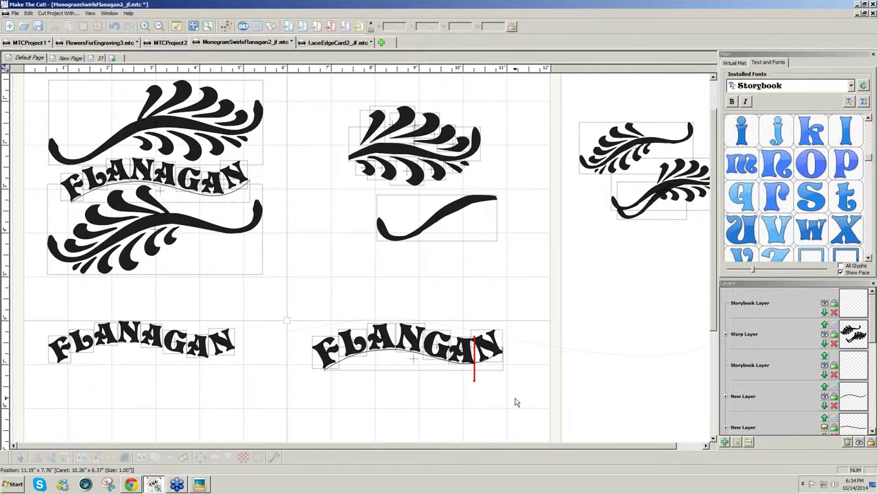
pyautogui.click(393, 354)
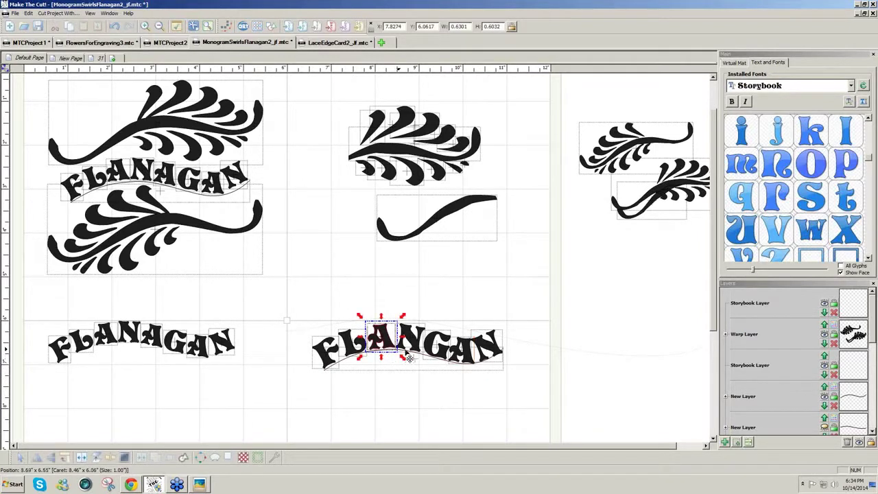
pyautogui.click(407, 355)
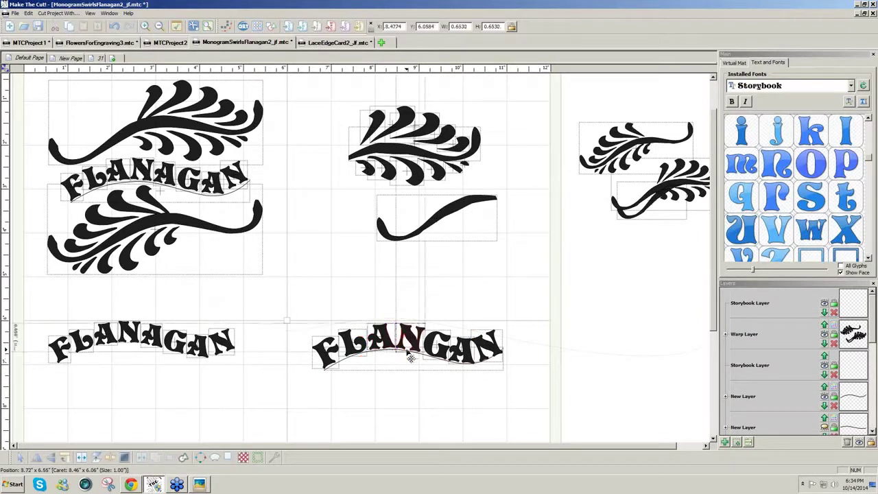
pyautogui.click(323, 375)
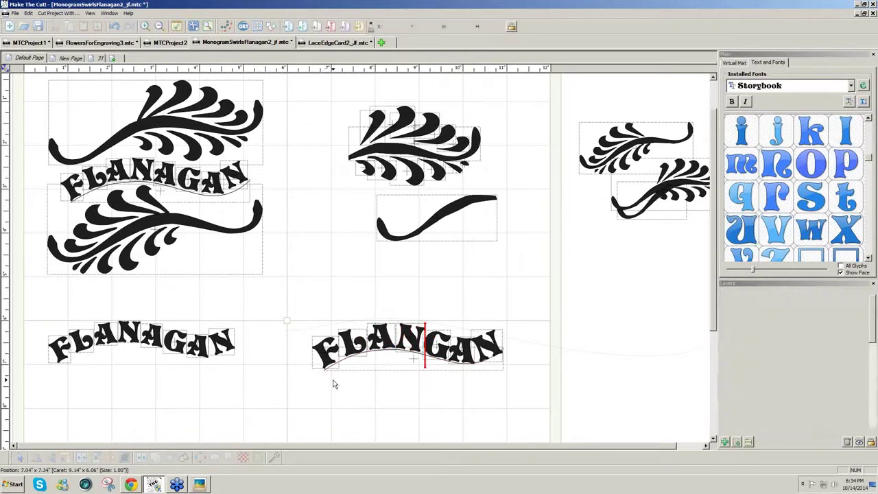
# - Undo the letter adjustments and the path wrap, back to the straight lettering above the wavy path
pyautogui.hotkey('ctrl', 'z')
pyautogui.hotkey('ctrl', 'z')
pyautogui.hotkey('ctrl', 'z')
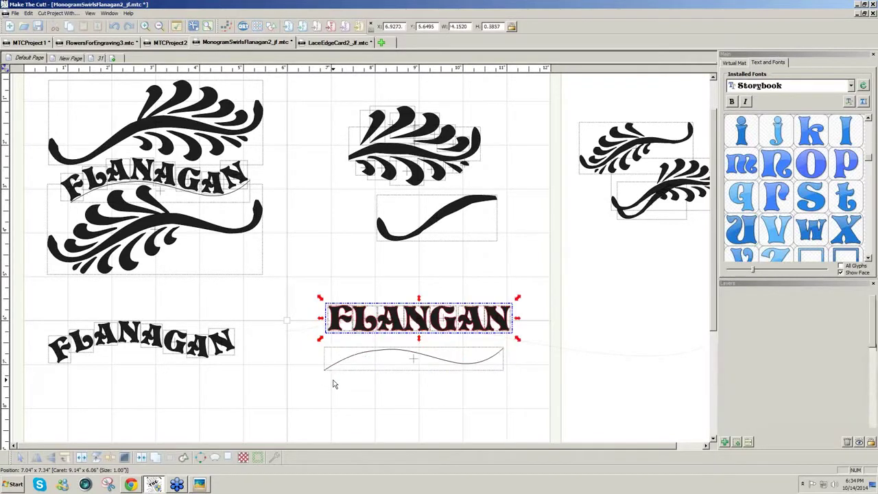
# - Measure the length of the wavy path below the straight lettering with the measuring tool
pyautogui.click(475, 365)
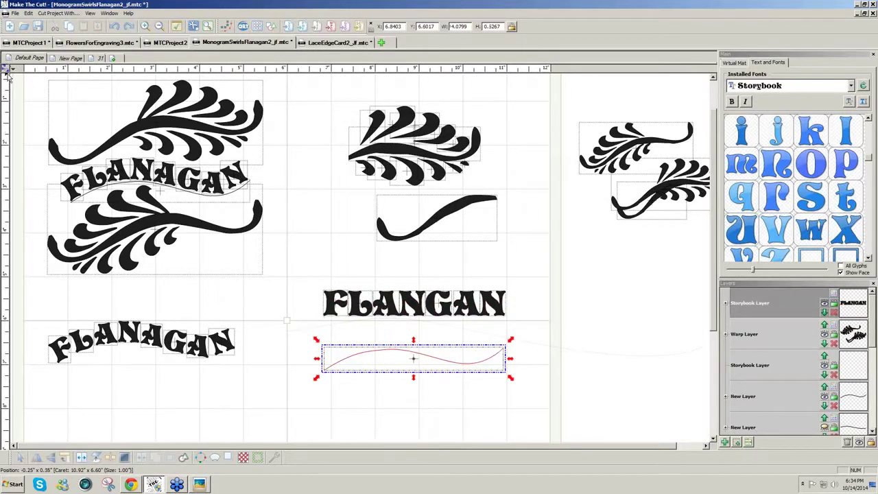
pyautogui.click(5, 71)
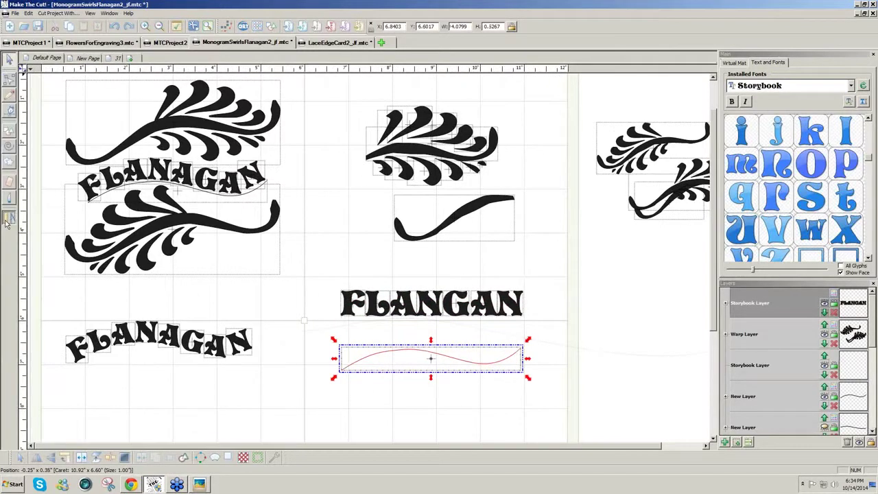
pyautogui.click(6, 222)
pyautogui.click(382, 385)
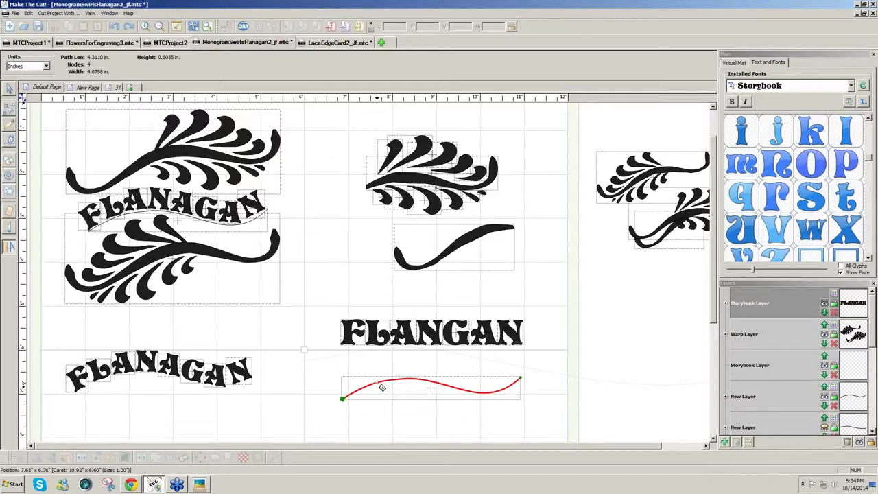
pyautogui.click(382, 388)
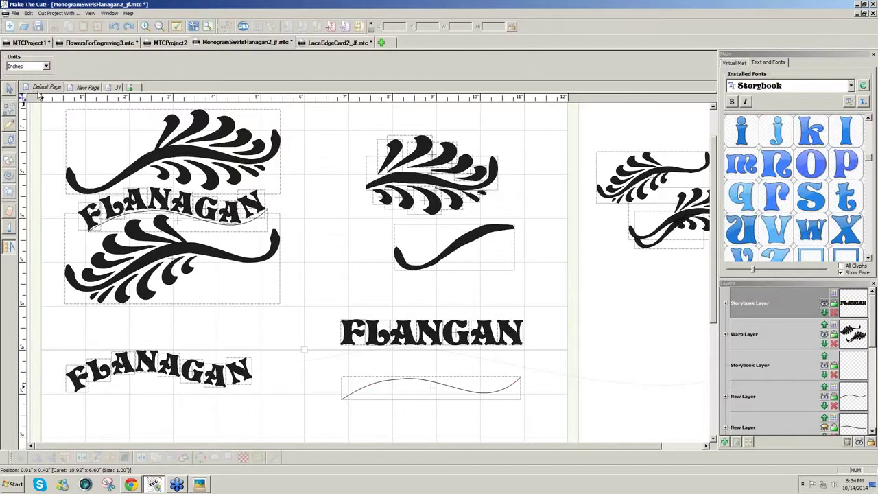
pyautogui.click(9, 87)
# - Set the straight lettering's width to 4.3 in
pyautogui.moveTo(320, 268); pyautogui.dragTo(604, 354)
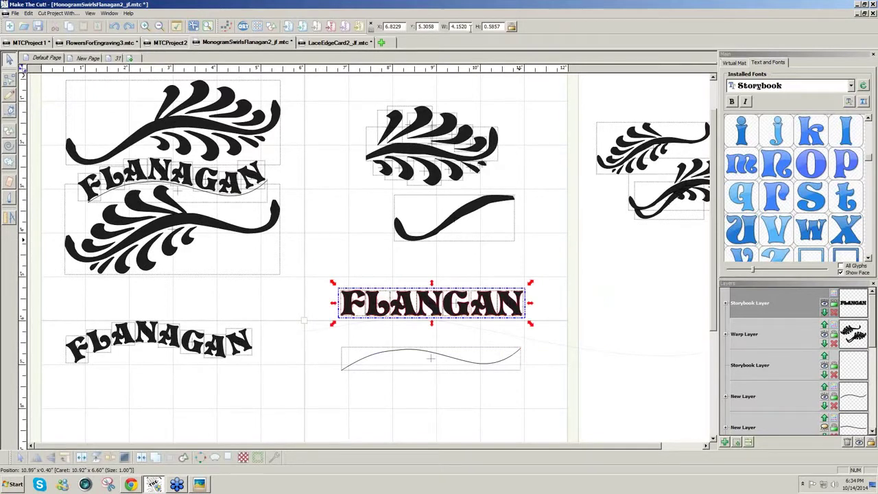
pyautogui.moveTo(470, 26); pyautogui.dragTo(446, 29)
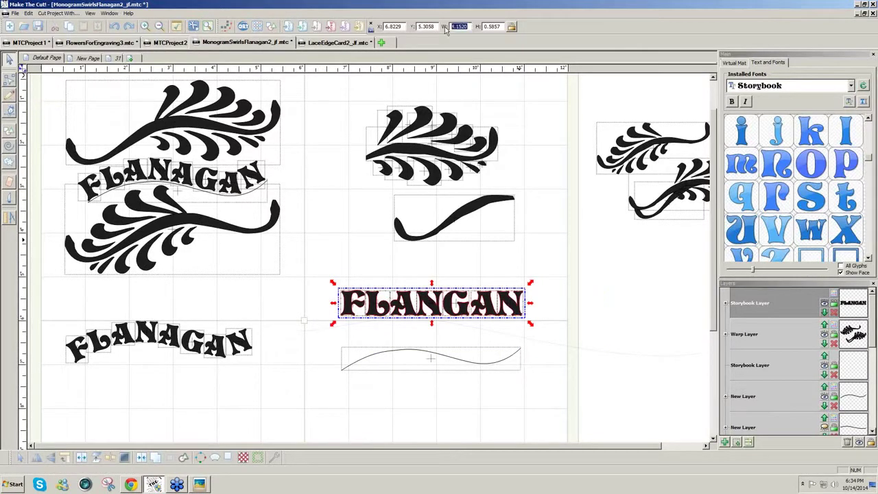
pyautogui.write('4.3')
pyautogui.press('Return')
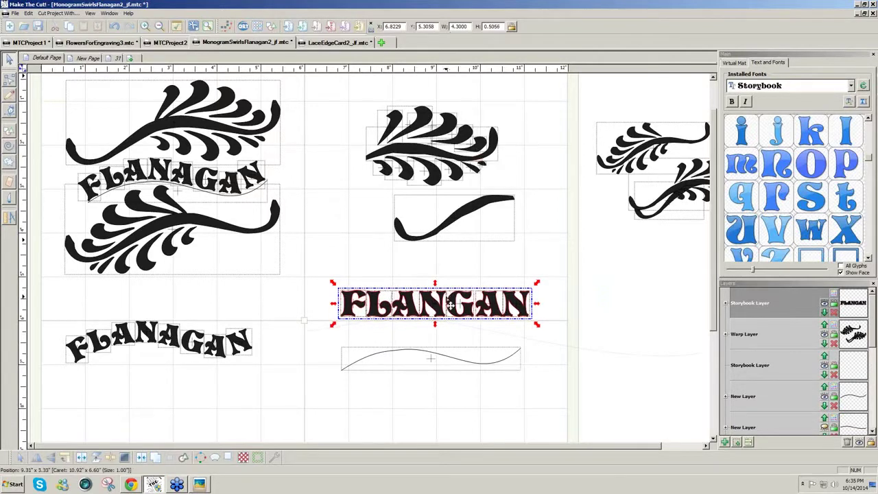
# - Wrap the lettering to the wavy path at 50% vertical alignment and 58.30% space without welding, and move it above the path
pyautogui.moveTo(442, 314); pyautogui.dragTo(434, 364)
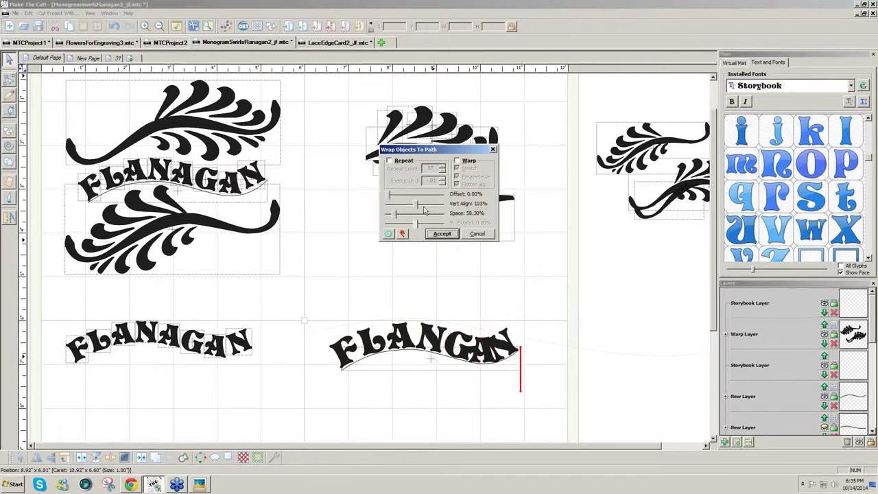
pyautogui.moveTo(413, 209)
pyautogui.mouseDown()
pyautogui.moveTo(403, 210)
pyautogui.moveTo(410, 213)
pyautogui.mouseUp()
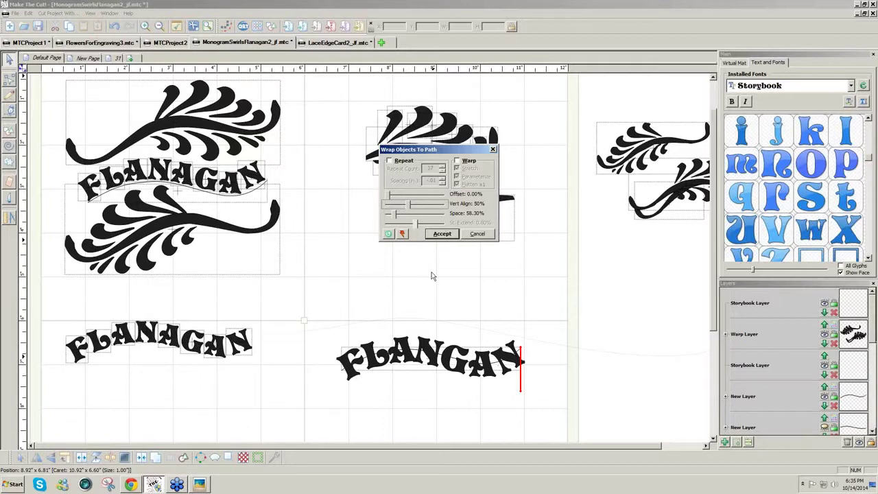
pyautogui.click(443, 234)
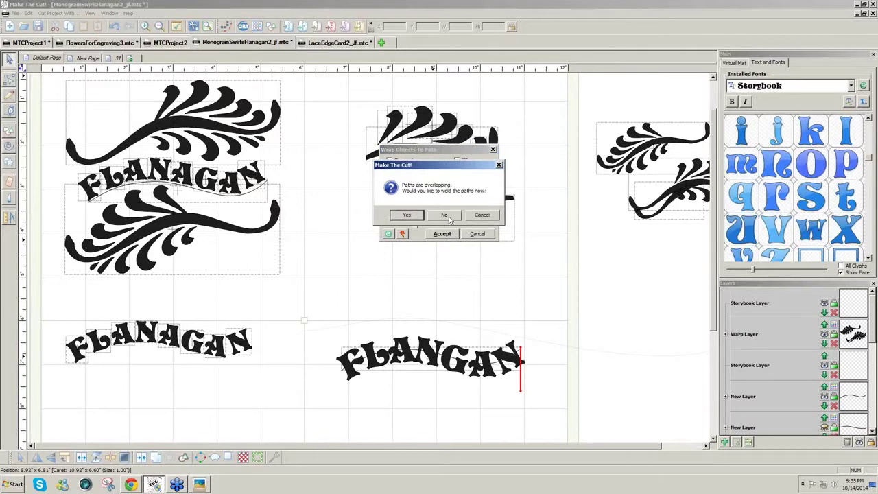
pyautogui.click(449, 217)
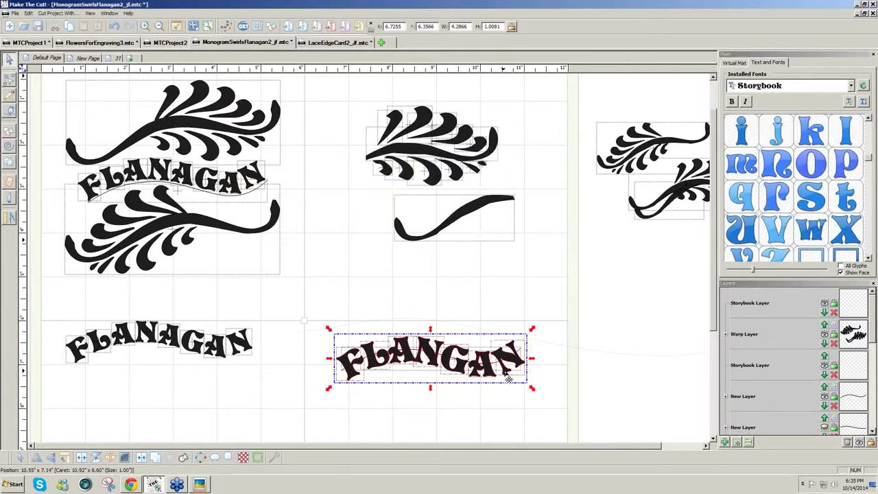
pyautogui.moveTo(509, 376); pyautogui.dragTo(508, 311)
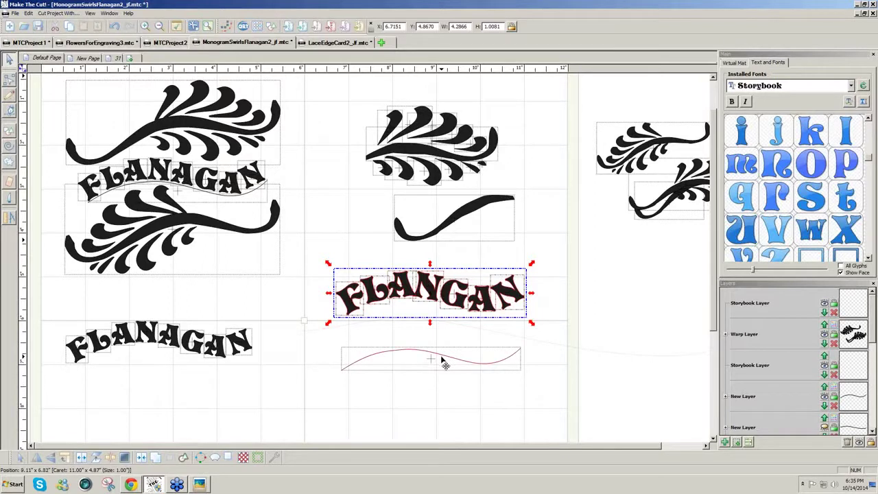
# - Draw an open multi-segment path about 4.08 in wide and 0.43 in high along the base of the newly wrapped lettering
pyautogui.click(425, 408)
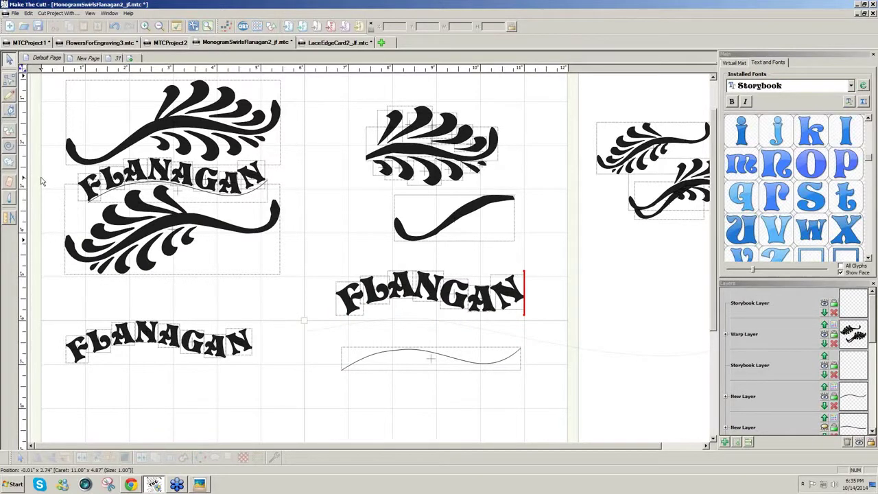
pyautogui.click(11, 112)
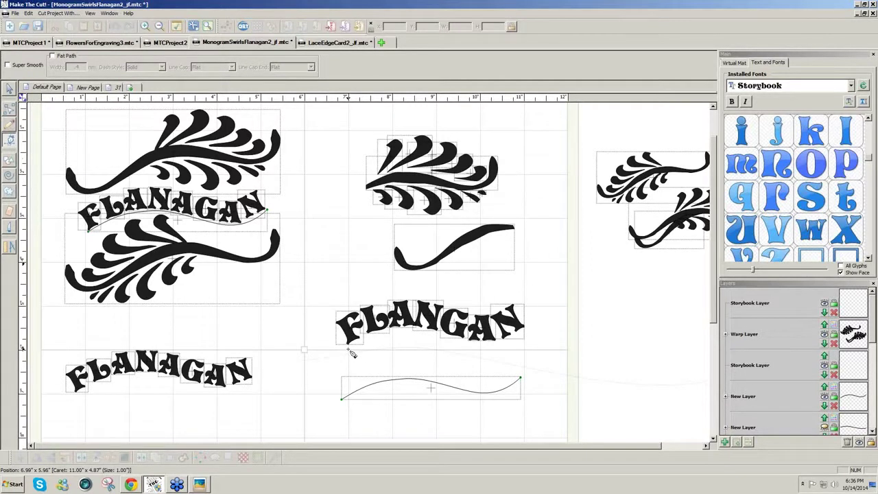
pyautogui.click(348, 348)
pyautogui.click(405, 331)
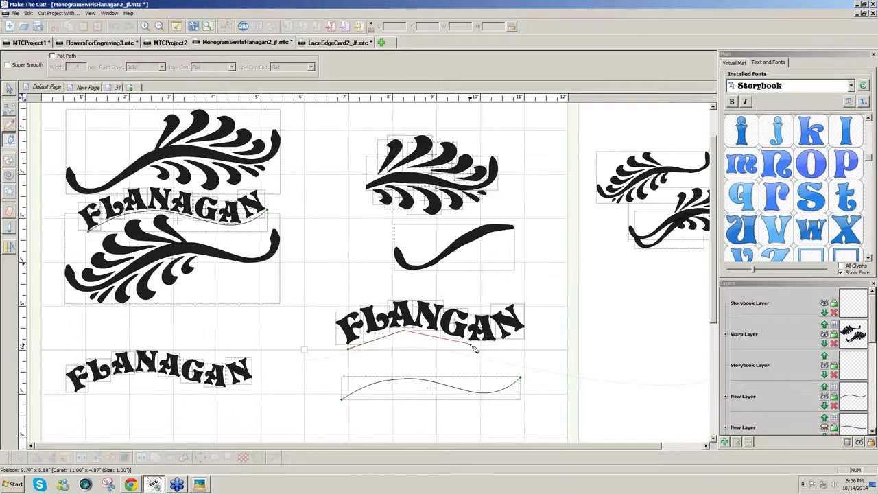
pyautogui.click(527, 330)
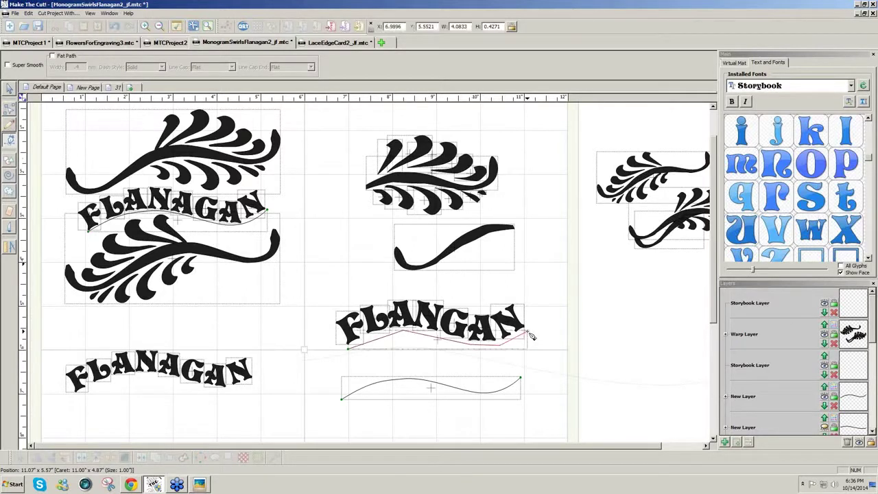
# - Bend the new path's straight segments into a smooth wave that follows the base of the lettering
pyautogui.click(8, 110)
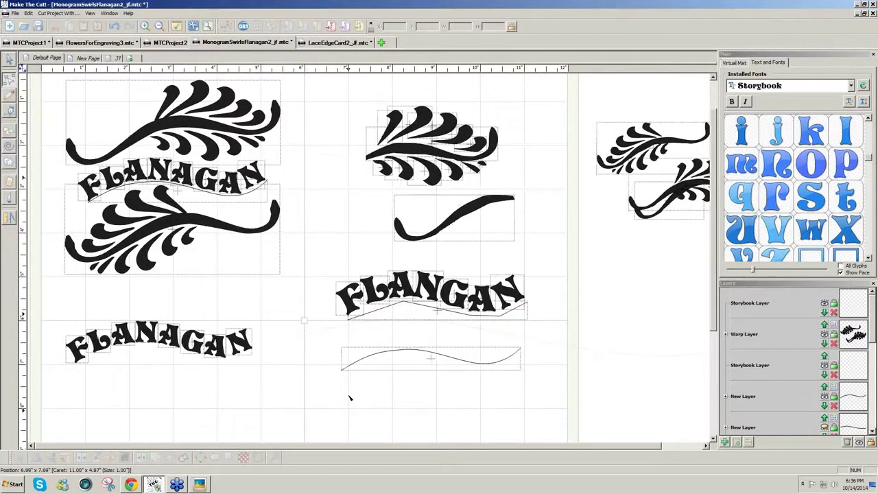
pyautogui.click(376, 313)
pyautogui.moveTo(376, 312); pyautogui.dragTo(376, 311)
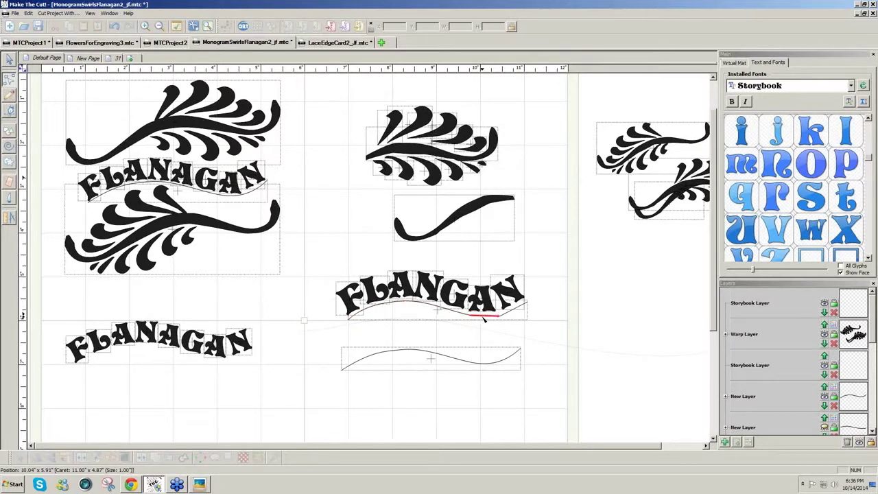
pyautogui.moveTo(484, 320); pyautogui.dragTo(484, 321)
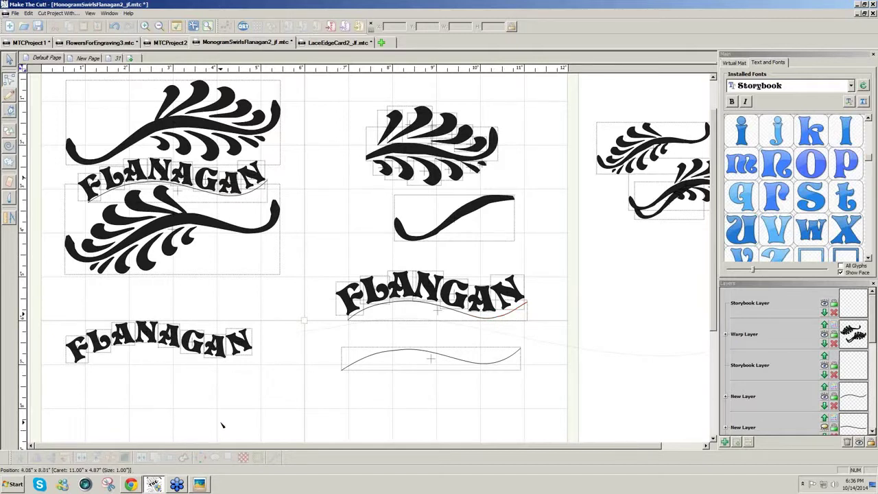
pyautogui.click(9, 60)
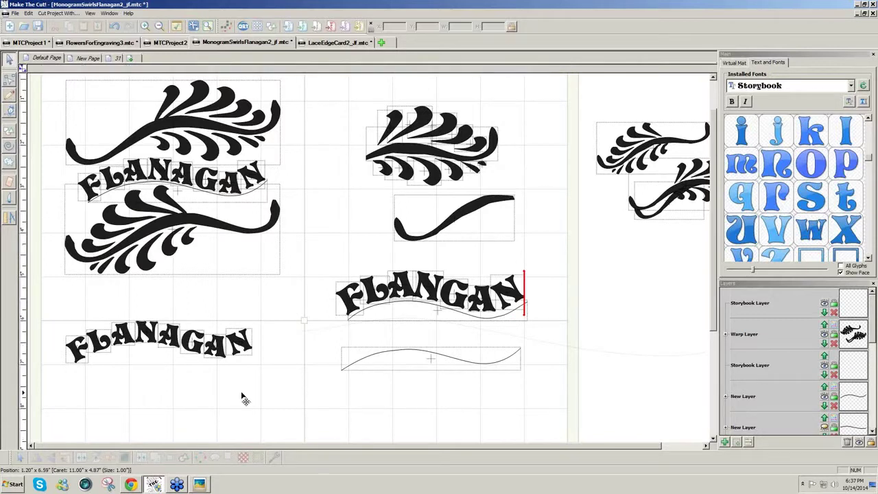
# - Check the Auto Simplify Paths setting among the path options
pyautogui.rightClick(417, 420)
pyautogui.click(368, 420)
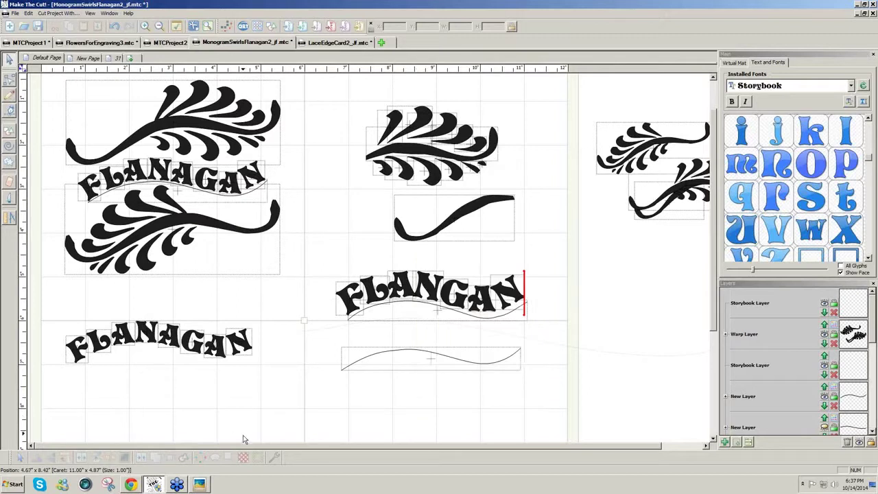
pyautogui.click(275, 458)
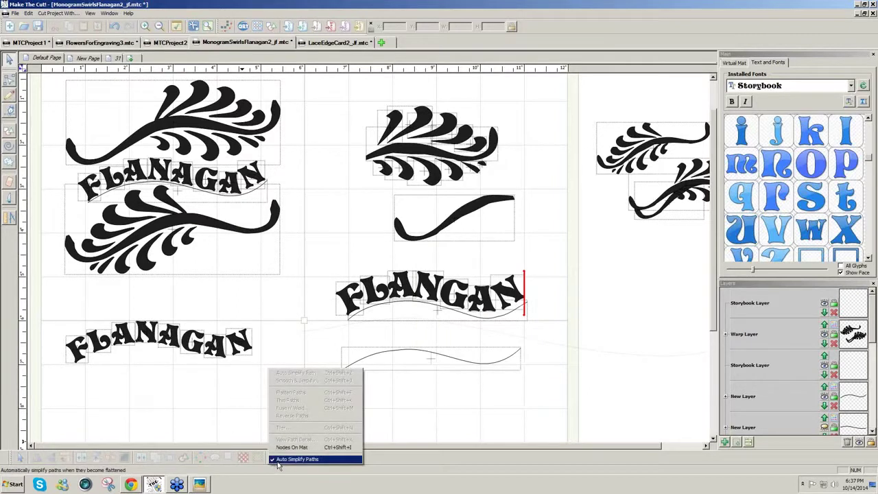
pyautogui.click(425, 410)
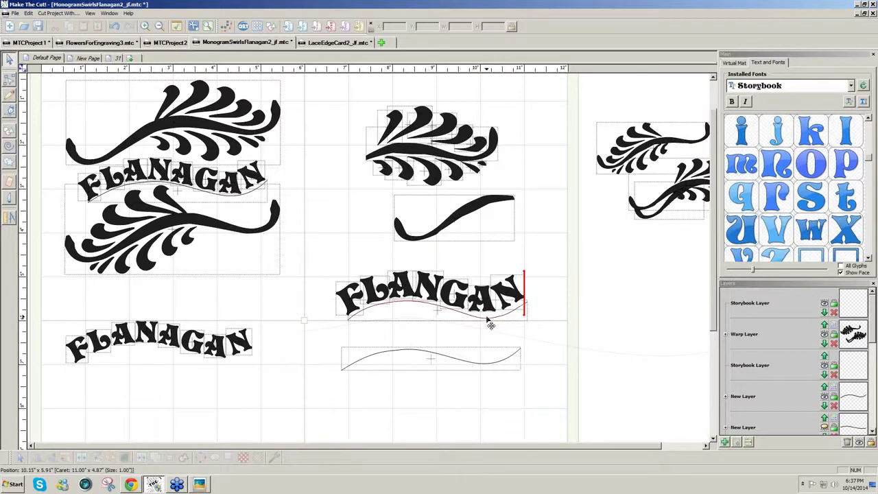
pyautogui.click(9, 59)
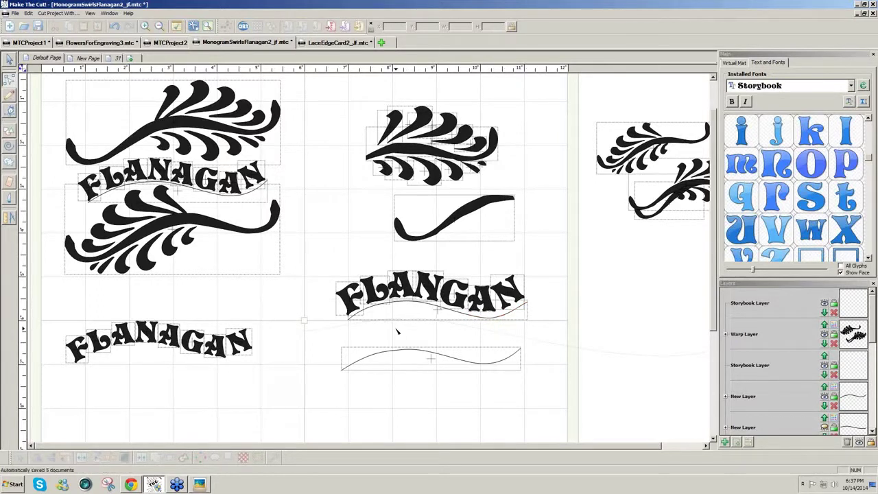
# - Draw a nearly straight multi-segment path about 4.56 in wide between the lower leaf swirl and the lettering beneath it
pyautogui.click(11, 111)
pyautogui.click(113, 325)
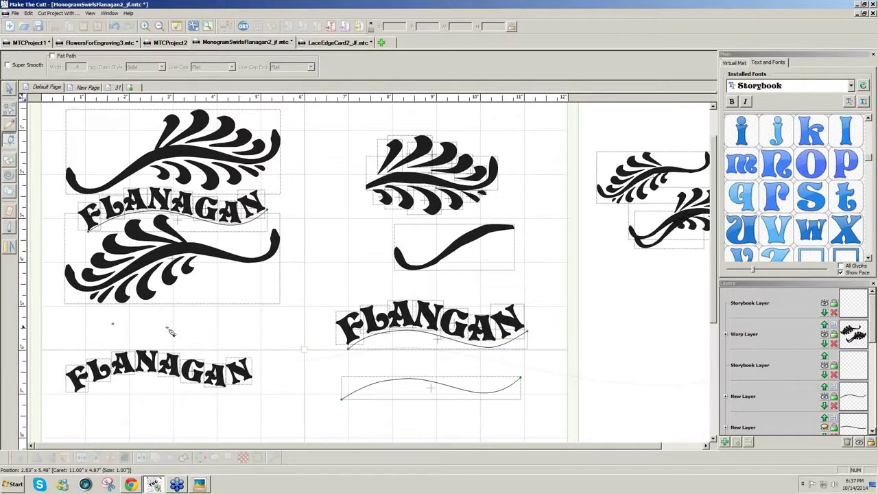
pyautogui.click(224, 323)
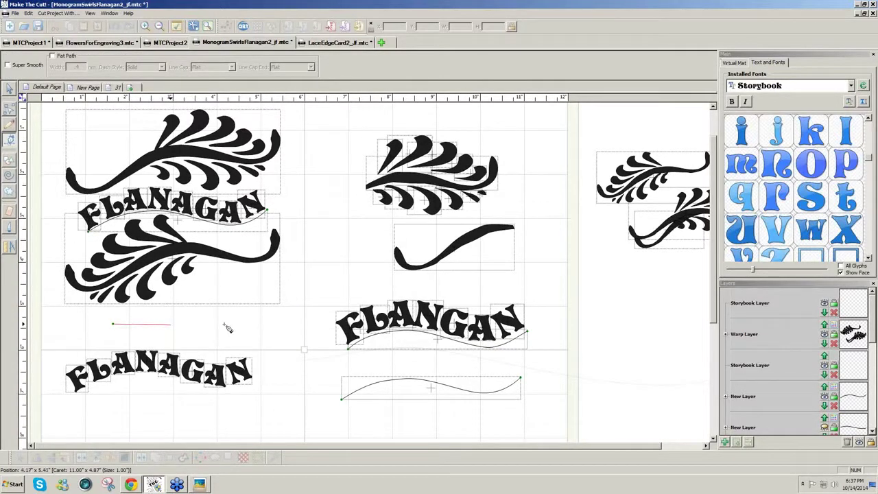
pyautogui.click(271, 327)
pyautogui.doubleClick(314, 327)
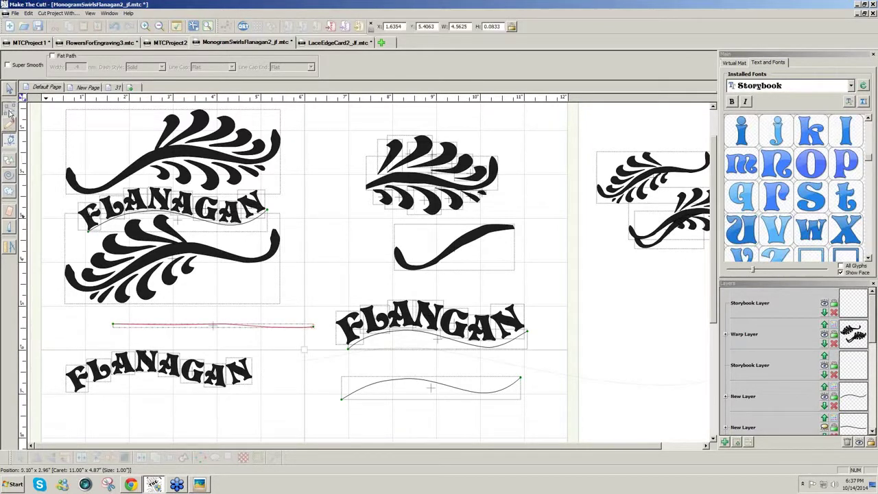
# - Bend the segments of the nearly straight path alternately up and down into a flowing wave with several crests
pyautogui.click(10, 88)
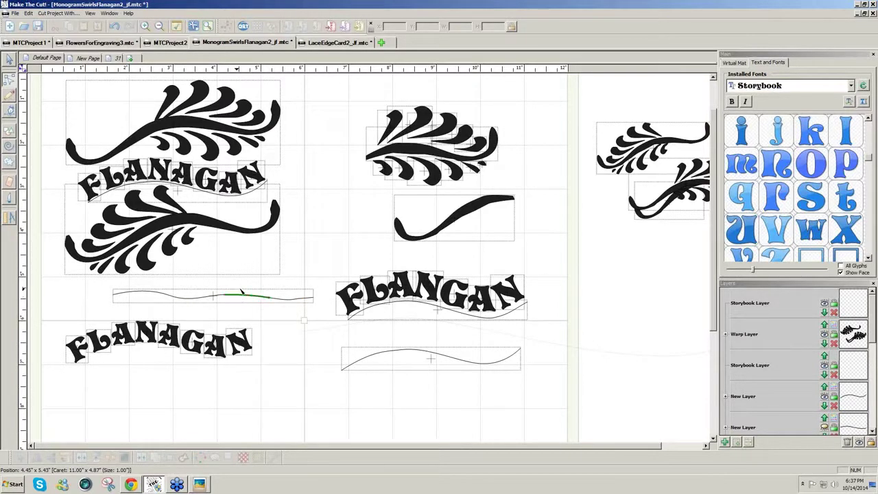
pyautogui.moveTo(247, 293); pyautogui.dragTo(237, 286)
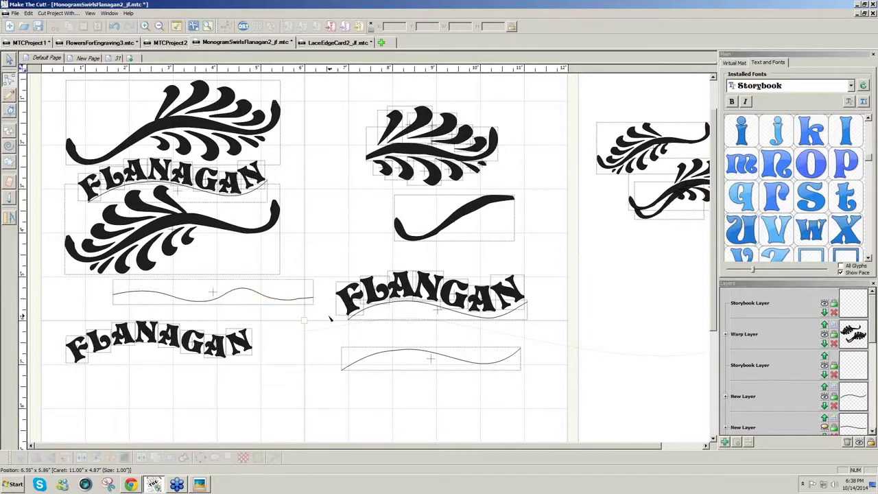
pyautogui.moveTo(300, 300)
pyautogui.mouseDown()
pyautogui.moveTo(292, 302)
pyautogui.moveTo(310, 302)
pyautogui.mouseUp()
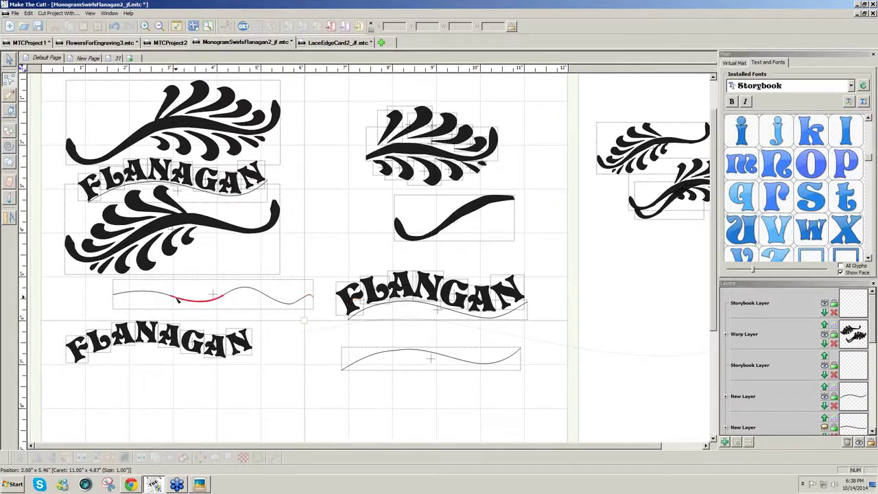
pyautogui.moveTo(174, 299); pyautogui.dragTo(182, 302)
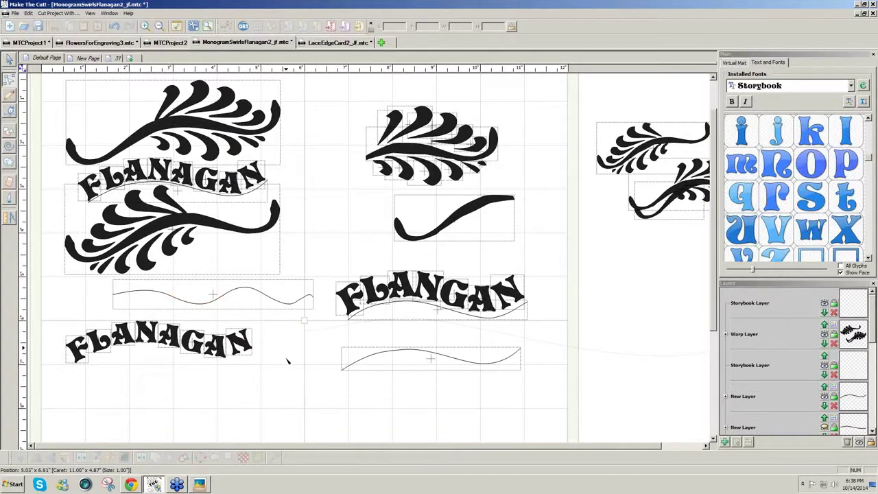